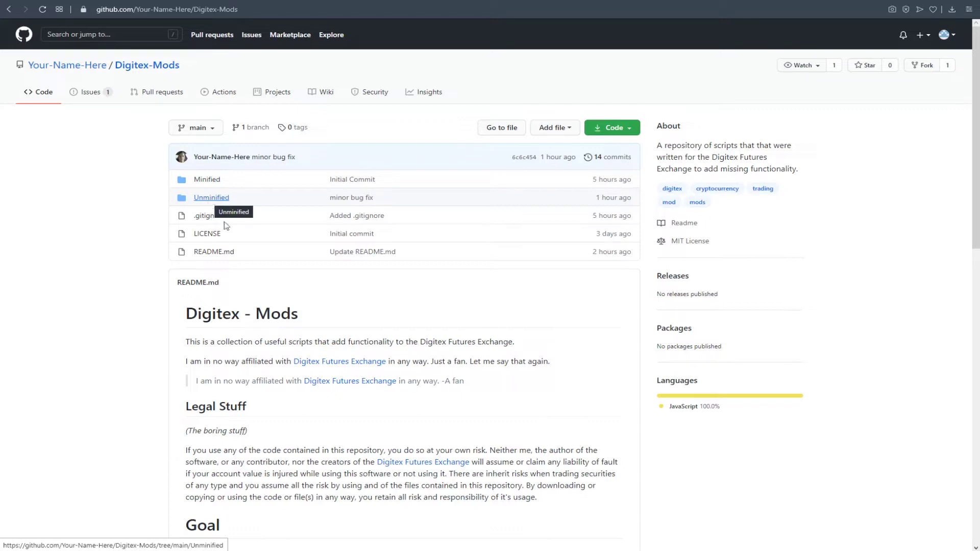
# Read through the Digitex-Mods README, covering the legal notes, features, donations, installation instructions and todos.
pyautogui.scroll(-1, 143, 314)
pyautogui.scroll(-3, 143, 314)
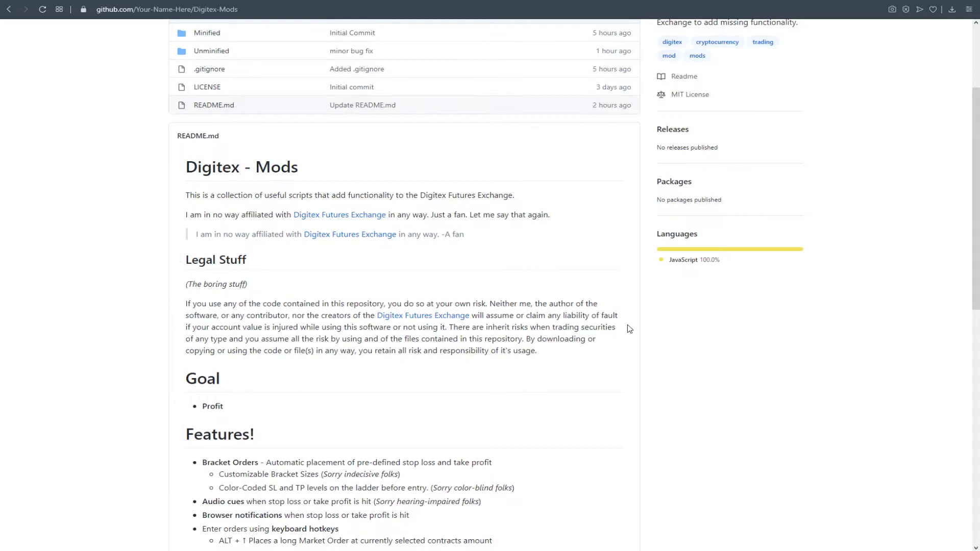
pyautogui.scroll(-1, 629, 329)
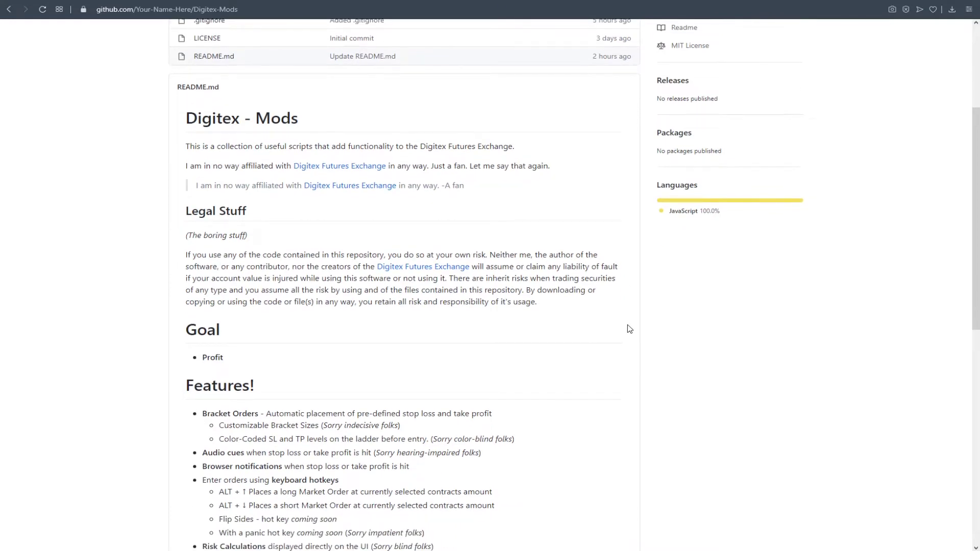
pyautogui.scroll(-1, 629, 329)
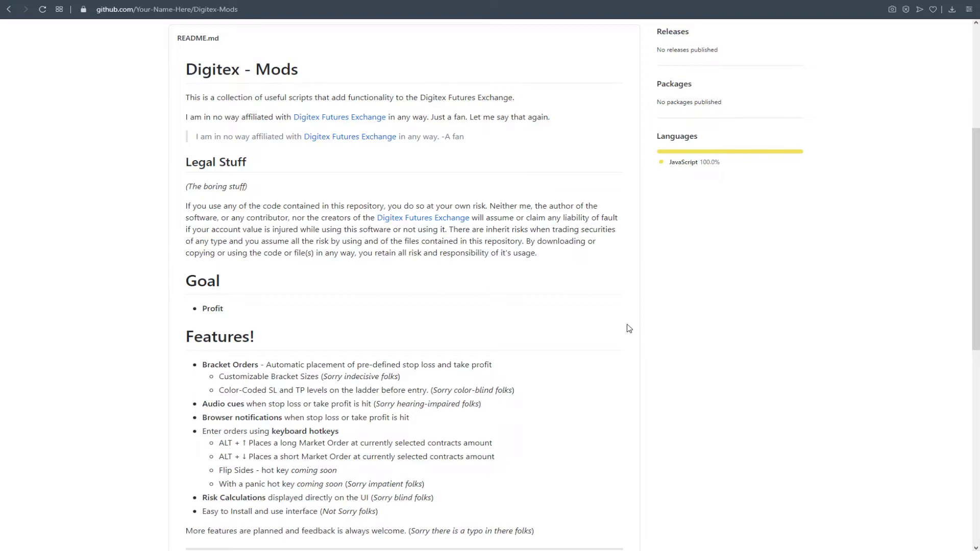
pyautogui.scroll(-2, 589, 326)
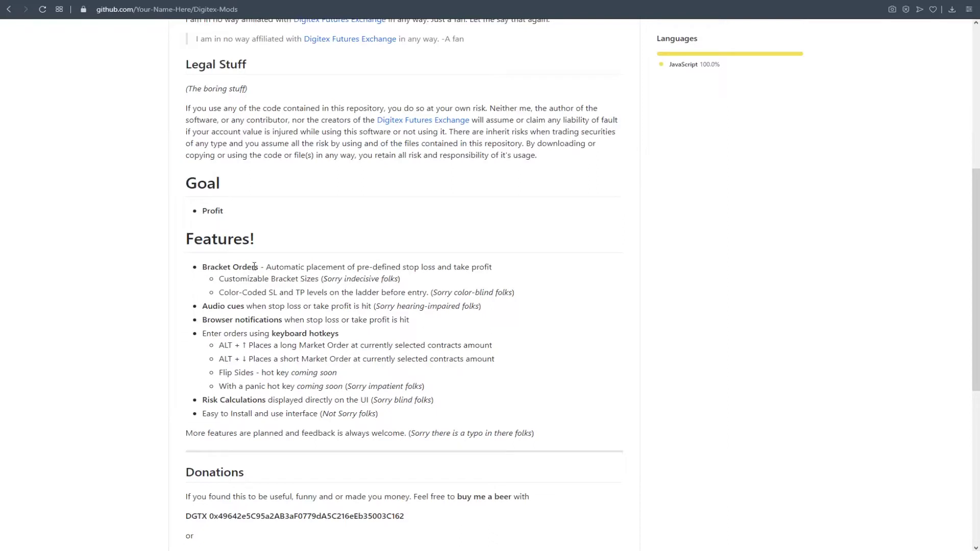
pyautogui.scroll(-1, 254, 267)
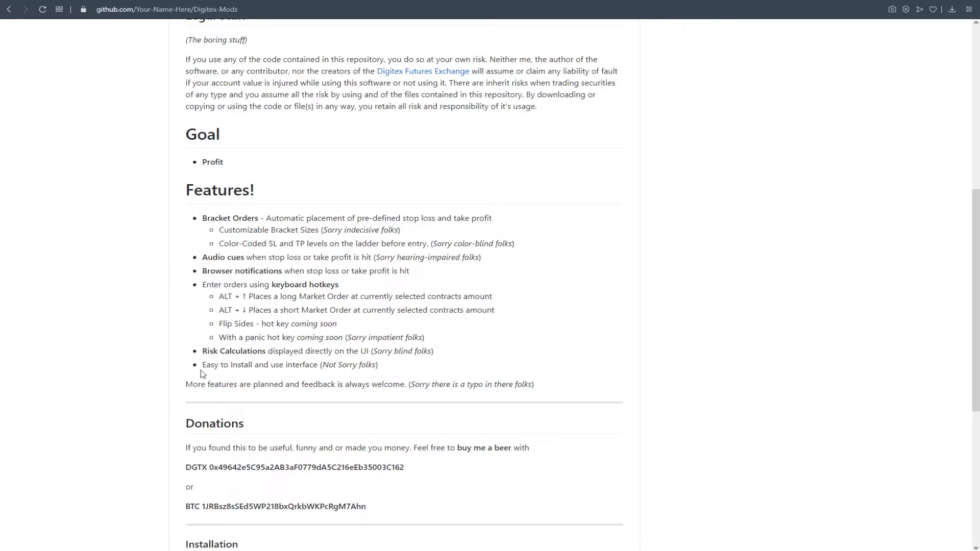
pyautogui.scroll(-2, 250, 383)
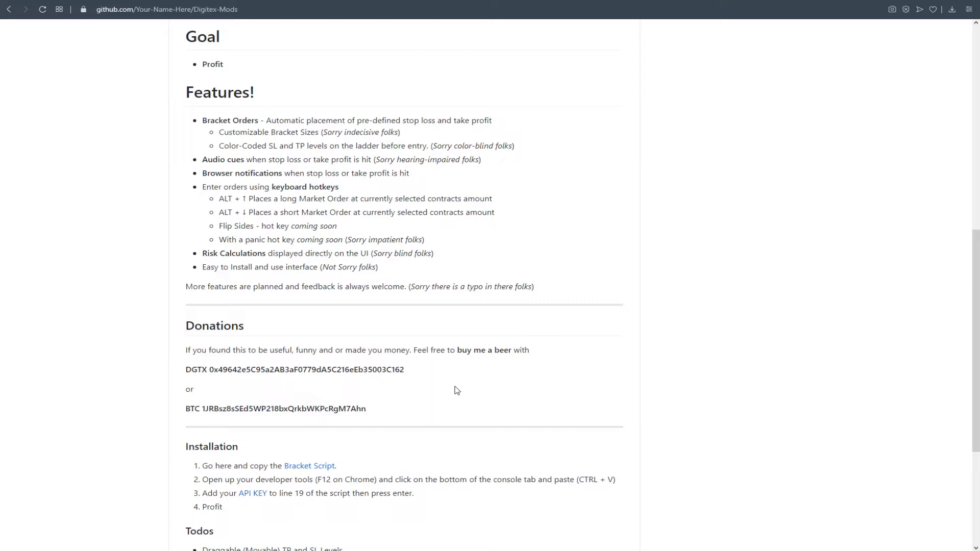
pyautogui.scroll(-4, 573, 388)
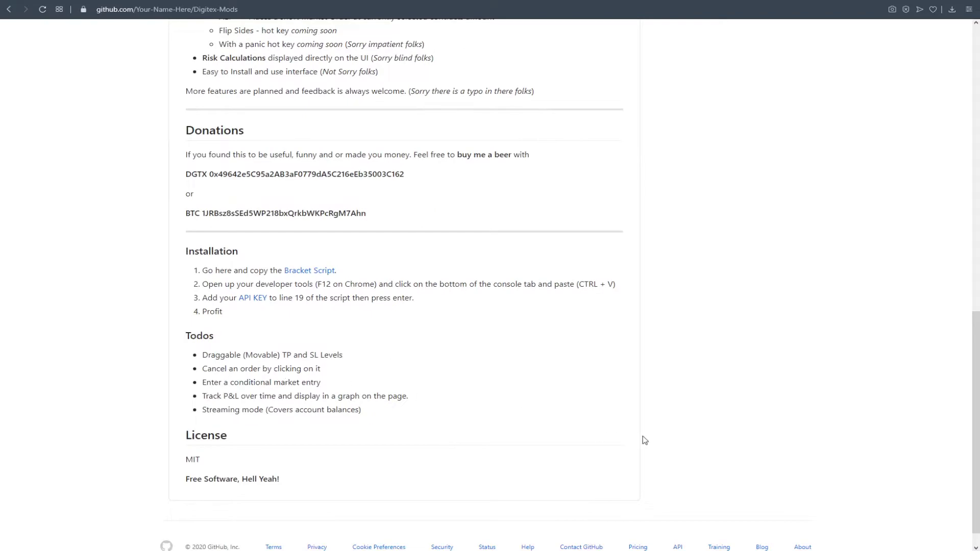
pyautogui.scroll(14, 641, 438)
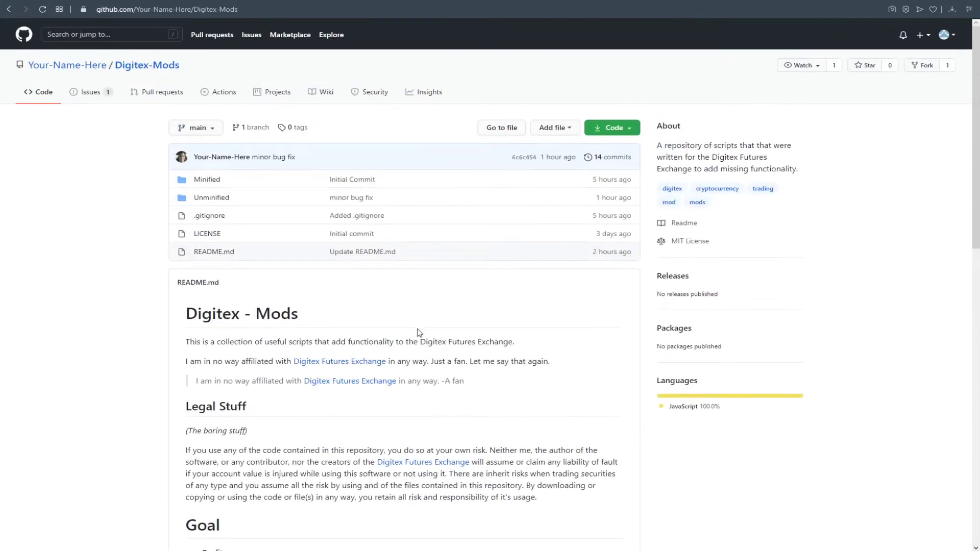
# Open digitexbracket.js from the repository's Unminified folder and show its raw source.
pyautogui.click(214, 200)
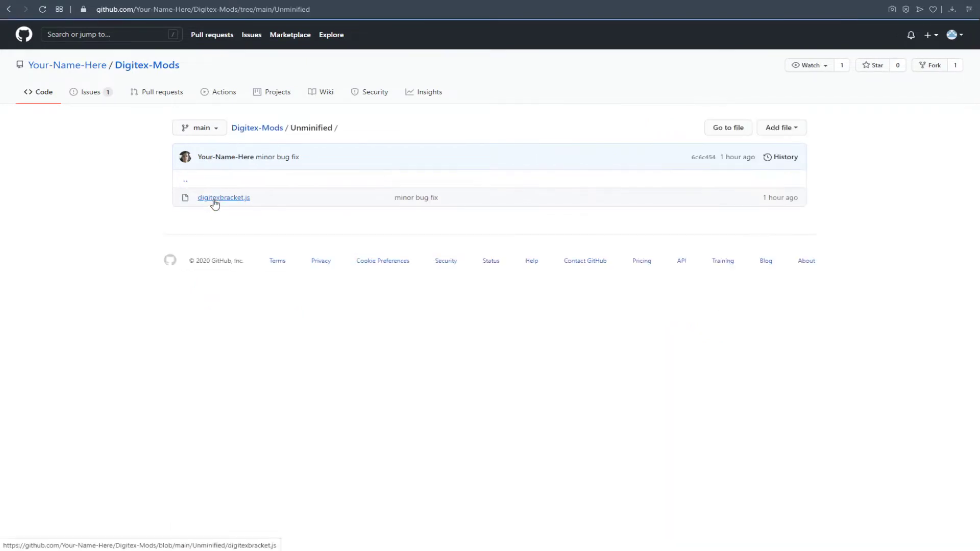
pyautogui.click(220, 199)
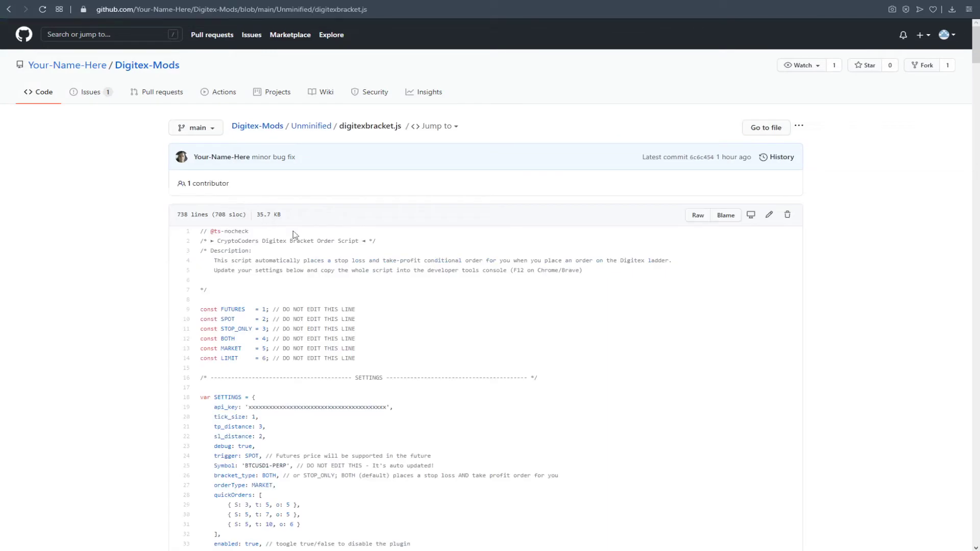
pyautogui.scroll(-4, 272, 352)
pyautogui.scroll(4, 276, 352)
pyautogui.click(694, 224)
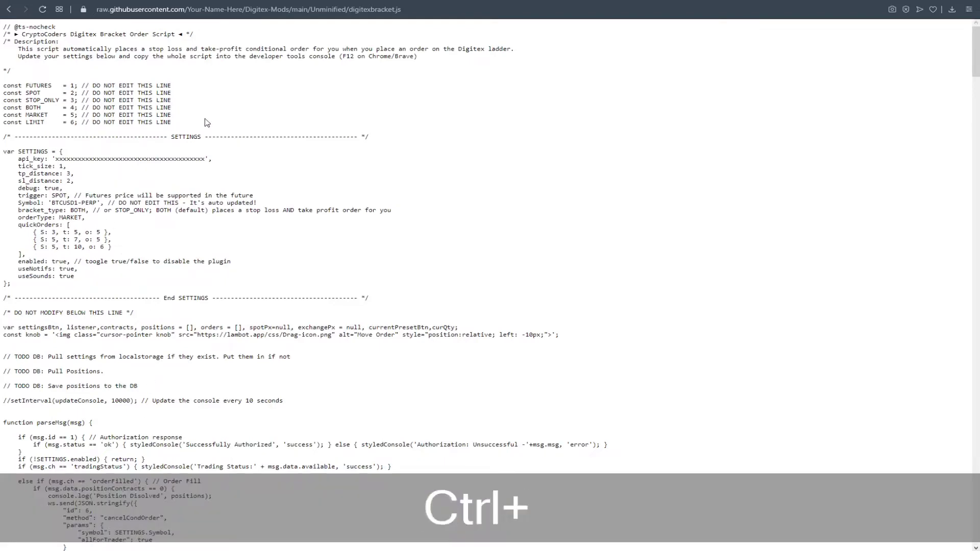
# Copy the entire raw source of the bracket order script.
pyautogui.hotkey('ctrl', 'a')
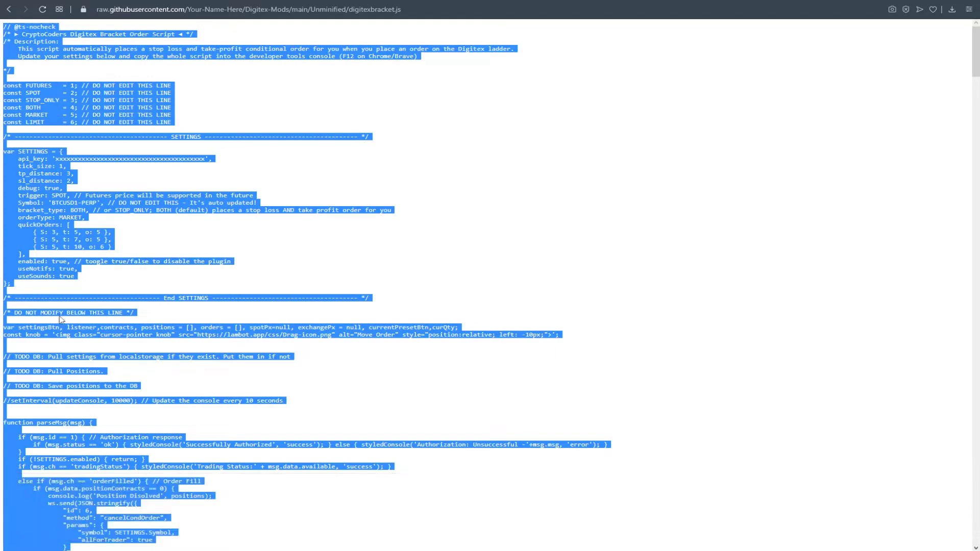
pyautogui.press('ctrl')
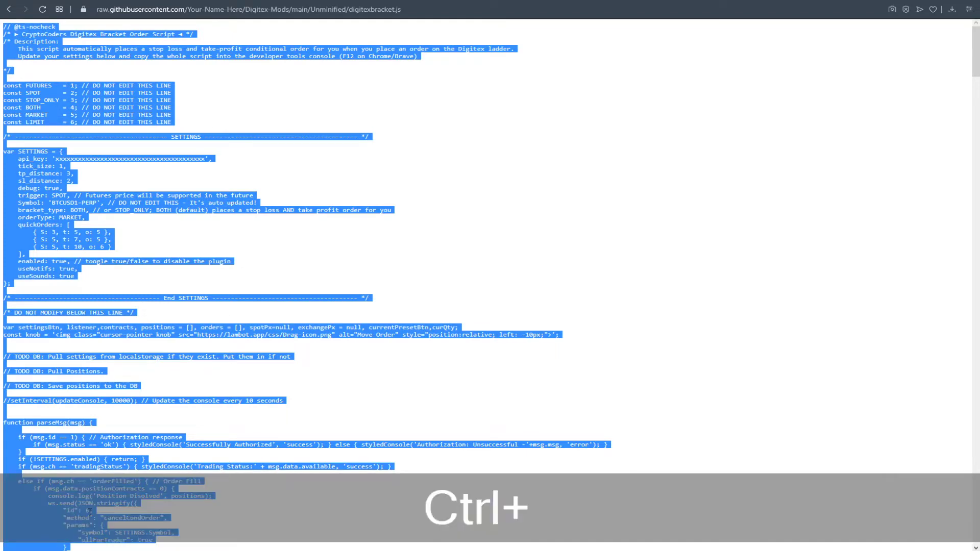
pyautogui.hotkey('ctrl', 'c')
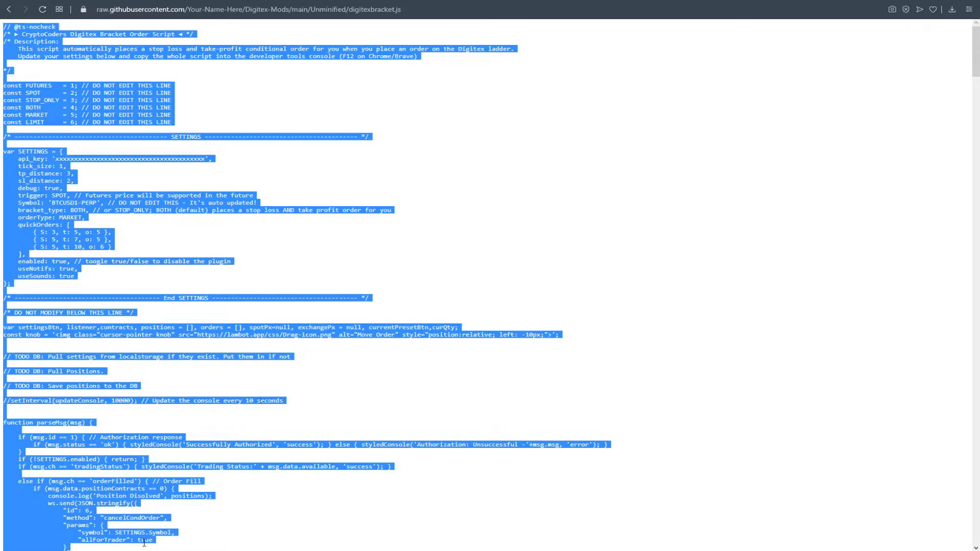
# Open Notepad in a maximized window and paste the copied script into the empty document.
pyautogui.press('super+s')
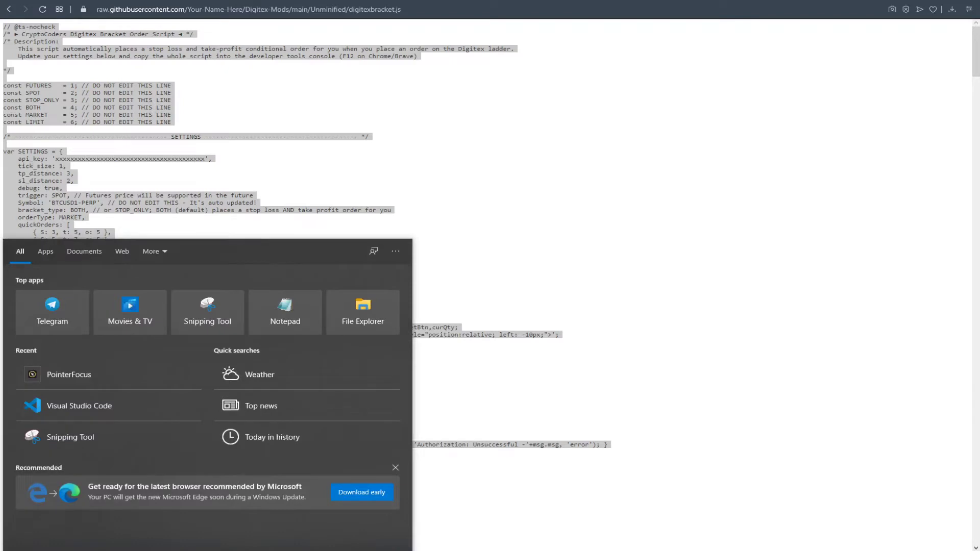
pyautogui.write('notepad')
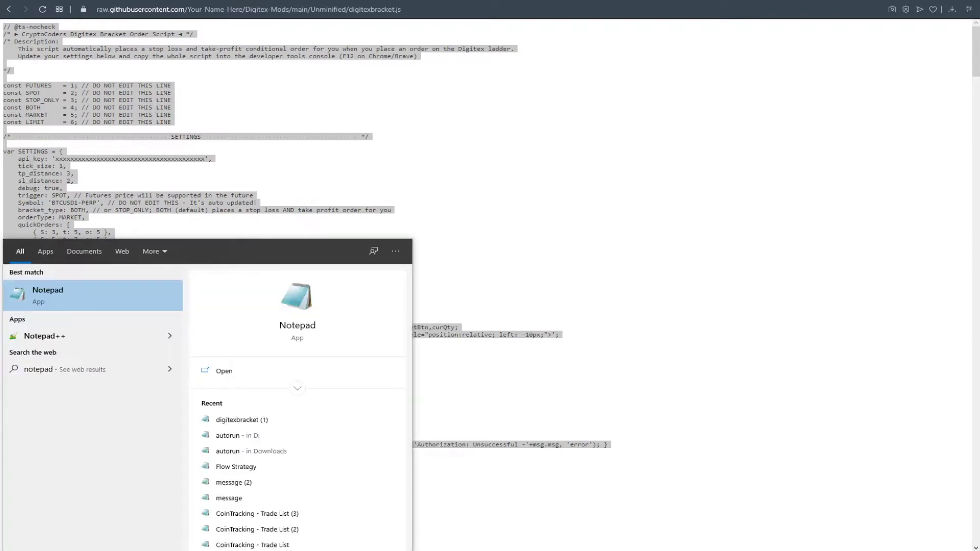
pyautogui.click(85, 296)
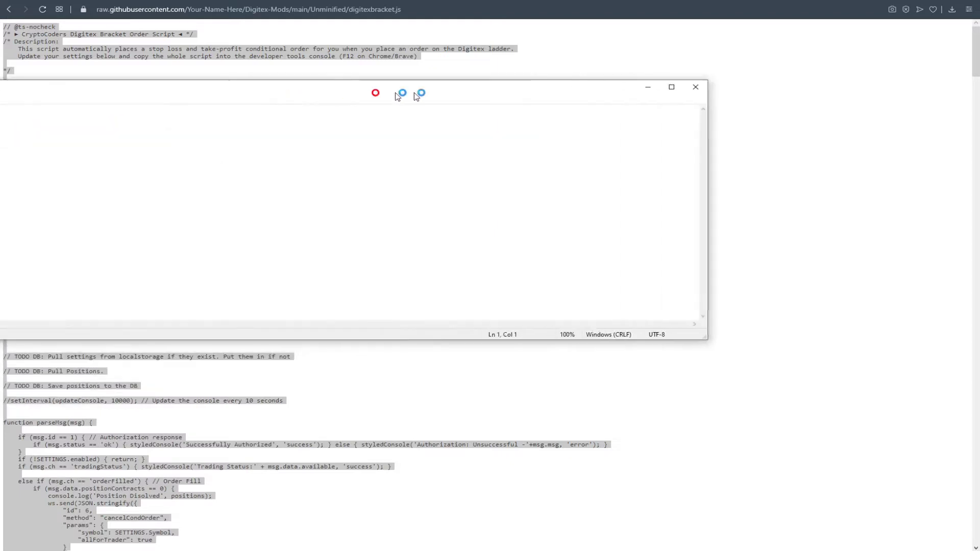
pyautogui.click(937, 66)
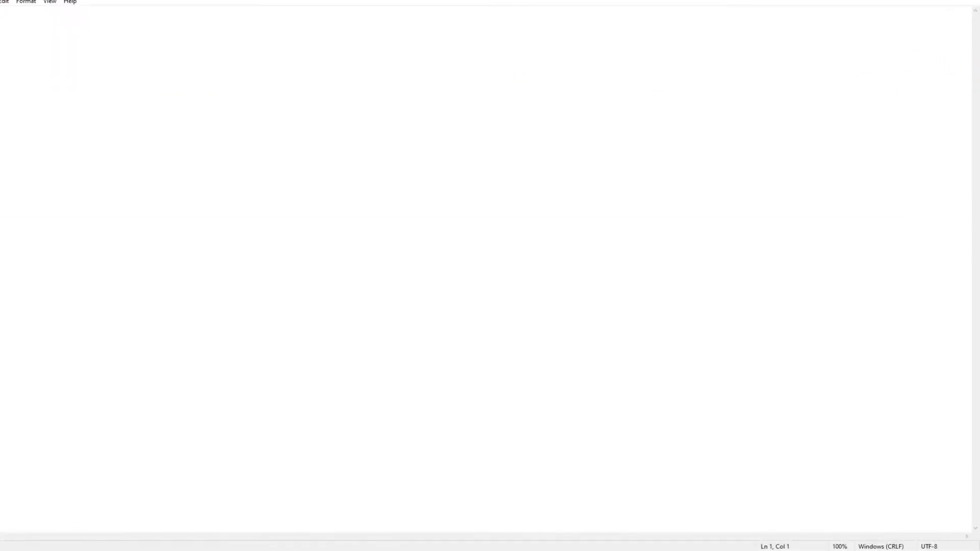
pyautogui.rightClick(1, 9)
pyautogui.click(24, 50)
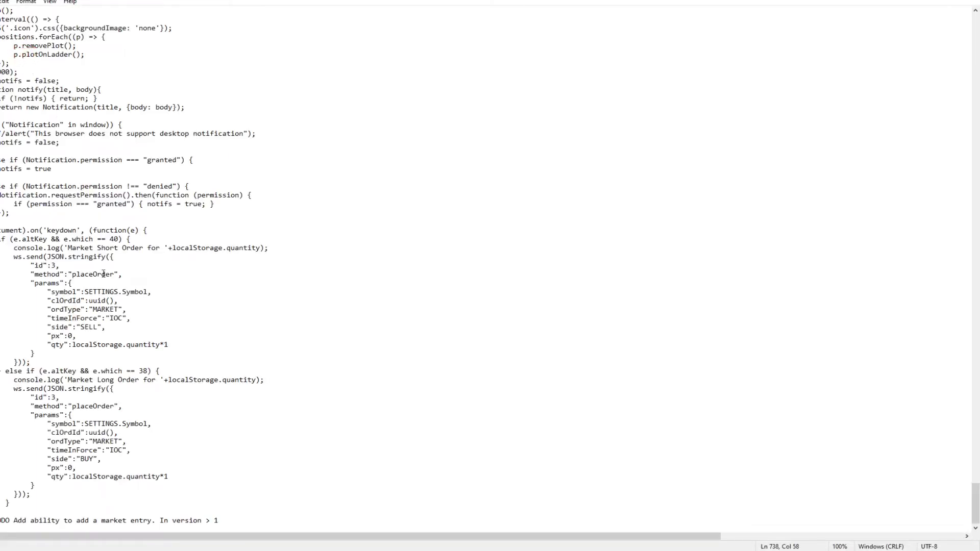
# Select the placeholder characters between the quotes of api_key in the script's SETTINGS block.
pyautogui.scroll(20, 104, 274)
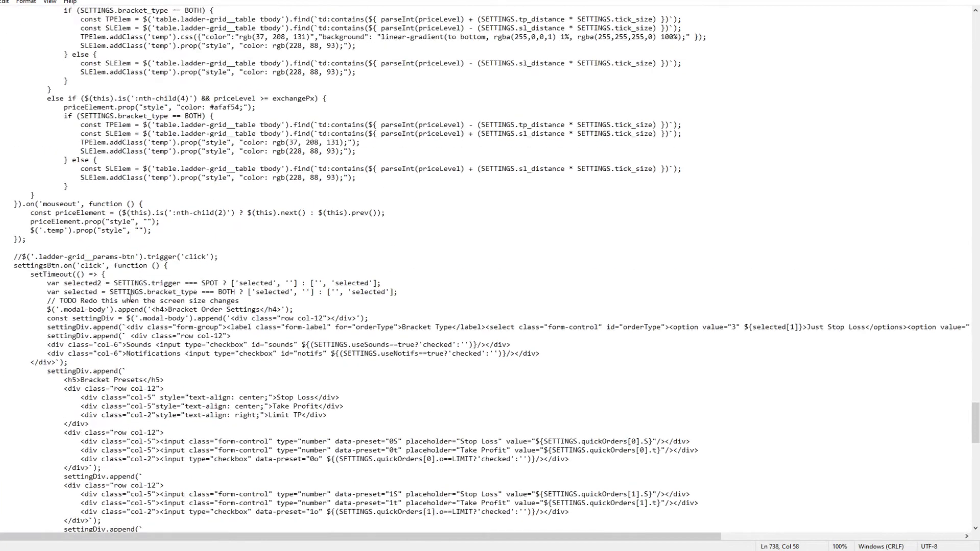
pyautogui.moveTo(975, 424); pyautogui.dragTo(976, 37)
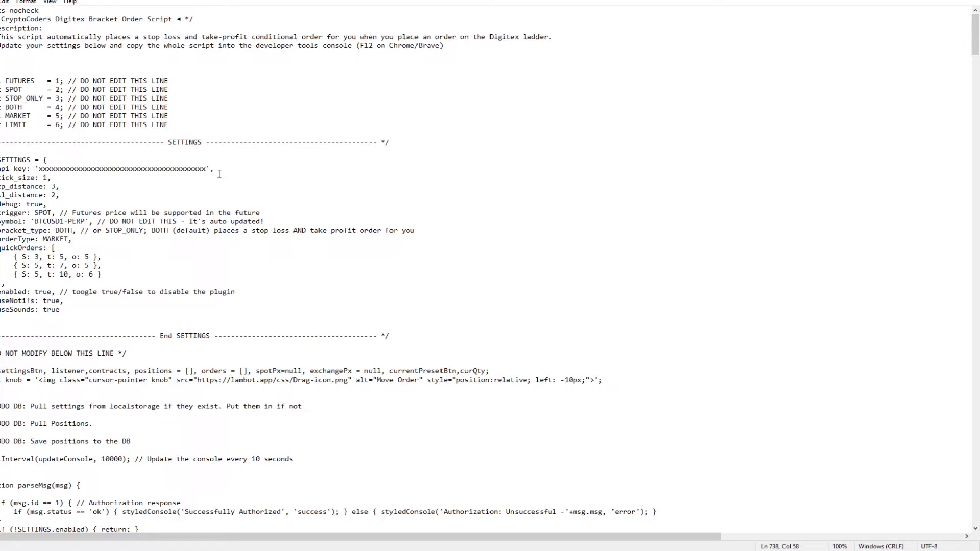
pyautogui.moveTo(204, 169); pyautogui.dragTo(40, 171)
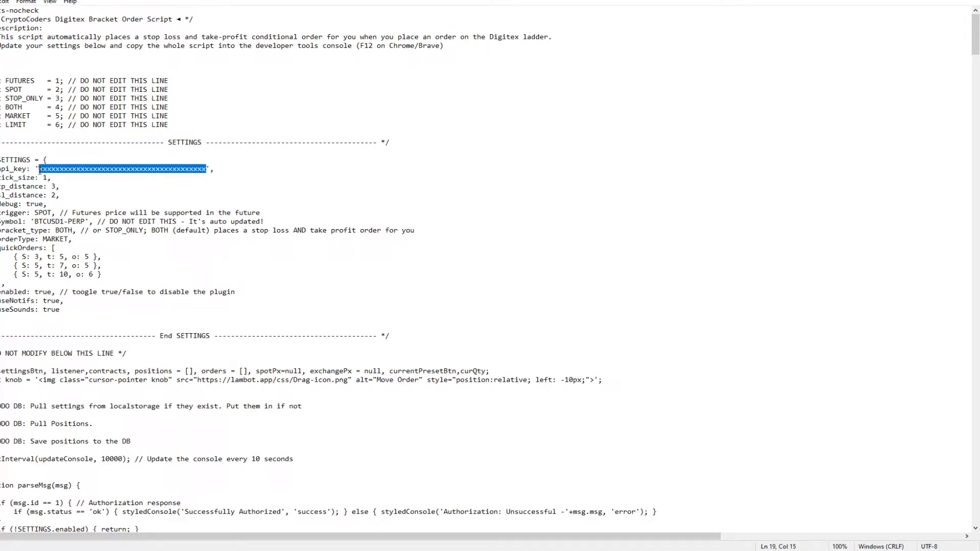
# Switch to the Digitex exchange in the browser and open the account's API page.
pyautogui.click(914, 1)
pyautogui.click(270, 0)
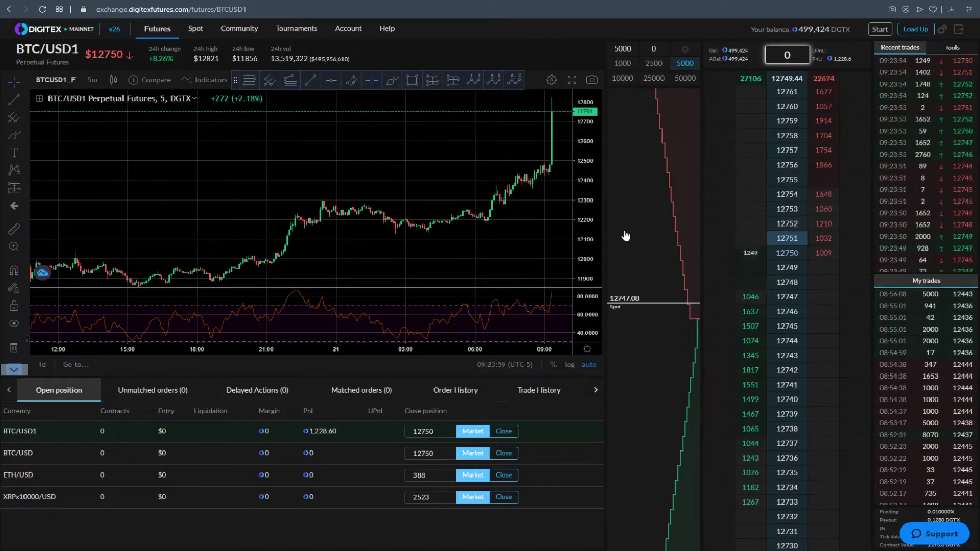
pyautogui.moveTo(349, 36)
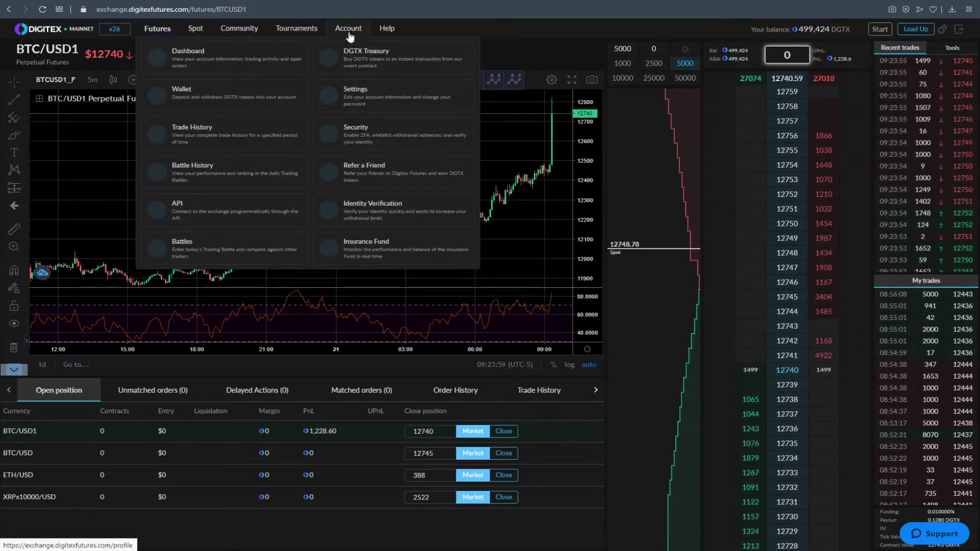
pyautogui.click(233, 213)
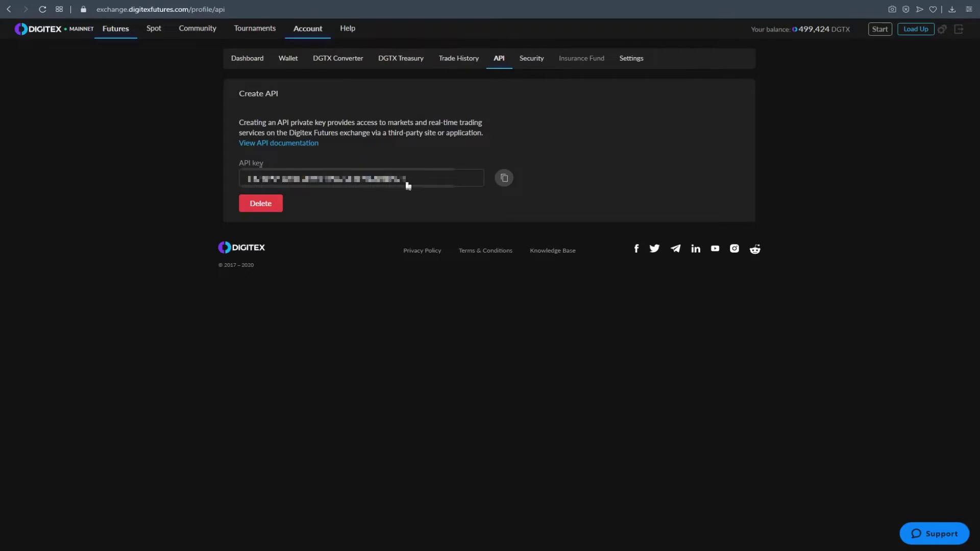
# Replace the account's existing API key with a newly created one and copy the new key.
pyautogui.click(265, 204)
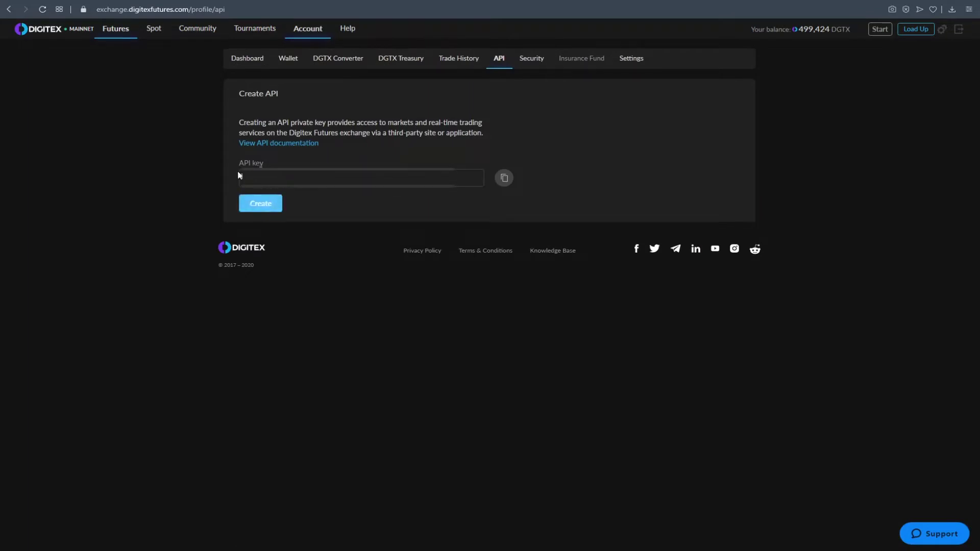
pyautogui.click(265, 208)
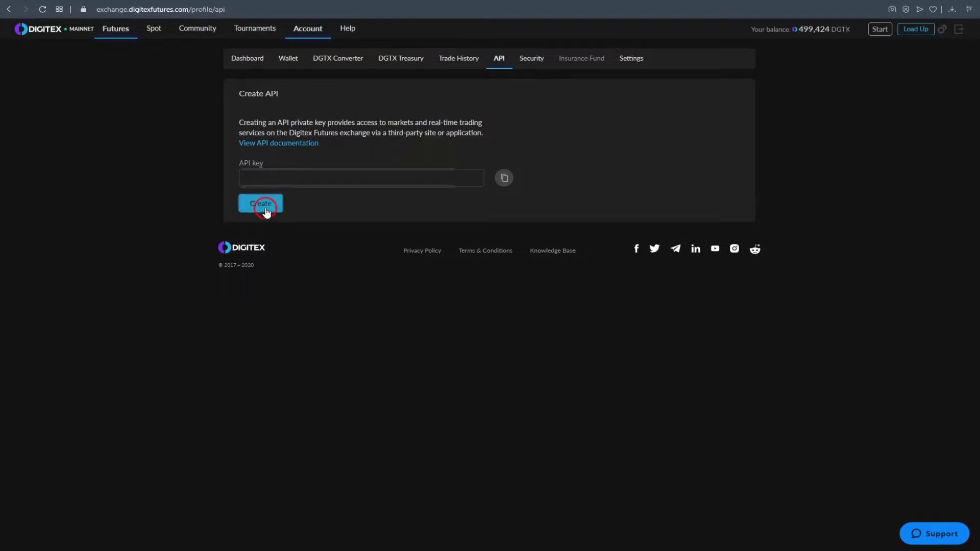
pyautogui.click(505, 179)
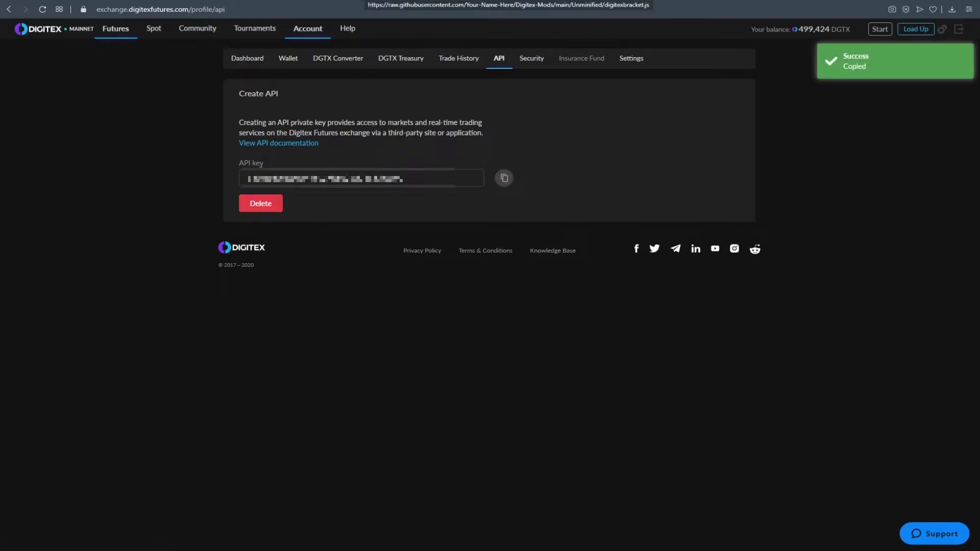
# Return to the script in Notepad and replace the api_key placeholder with the copied API key.
pyautogui.click(362, 1)
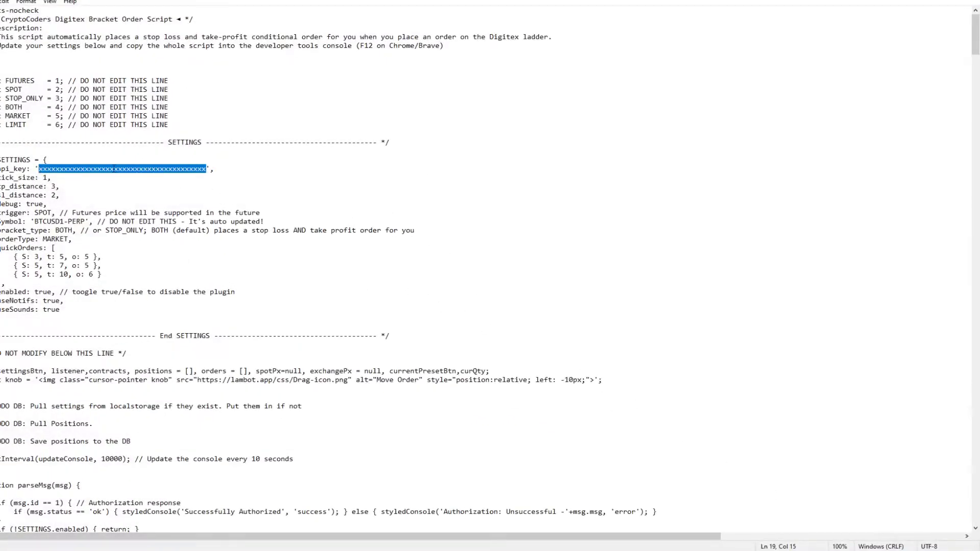
pyautogui.press('Delete')
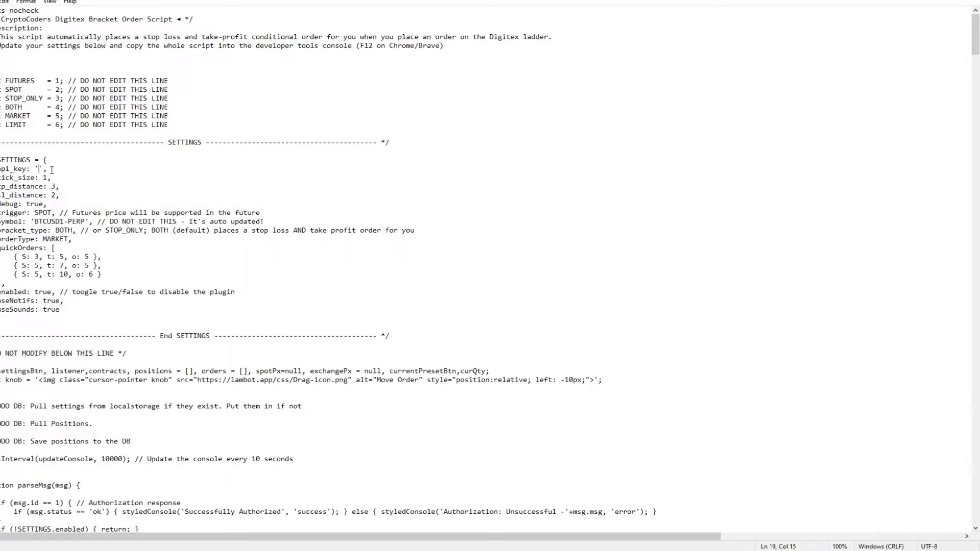
pyautogui.hotkey('ctrl', 'v')
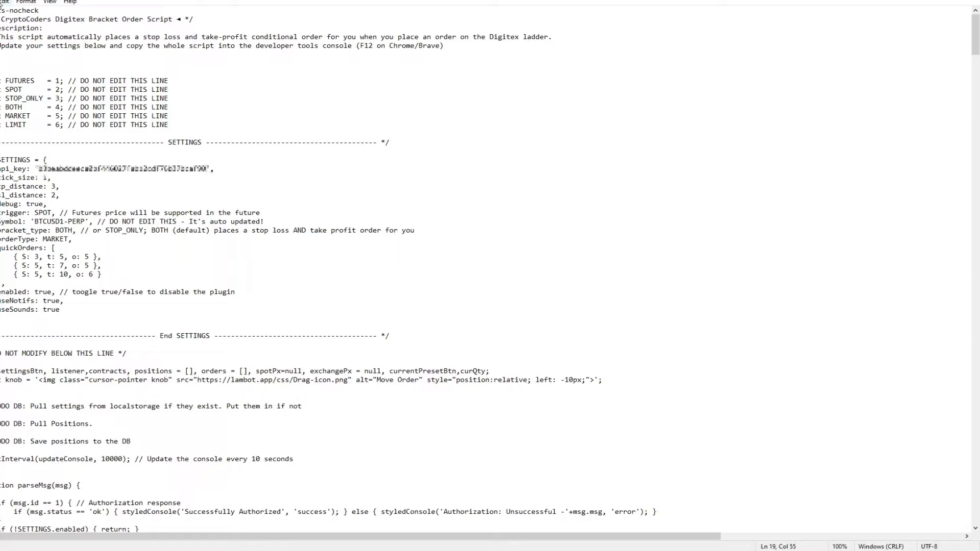
# Copy the whole edited script from Notepad and switch back to the Digitex exchange in the browser.
pyautogui.click(5, 2)
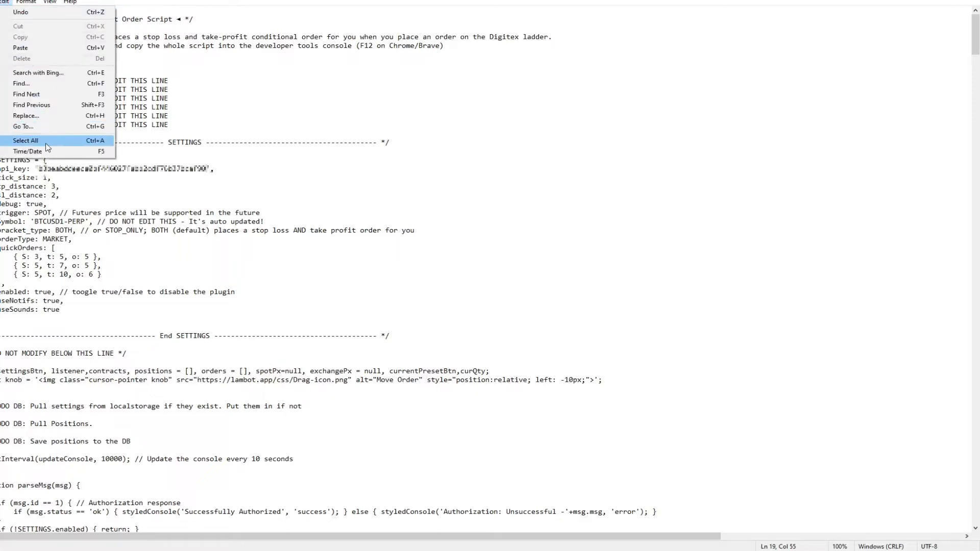
pyautogui.click(25, 140)
pyautogui.rightClick(24, 93)
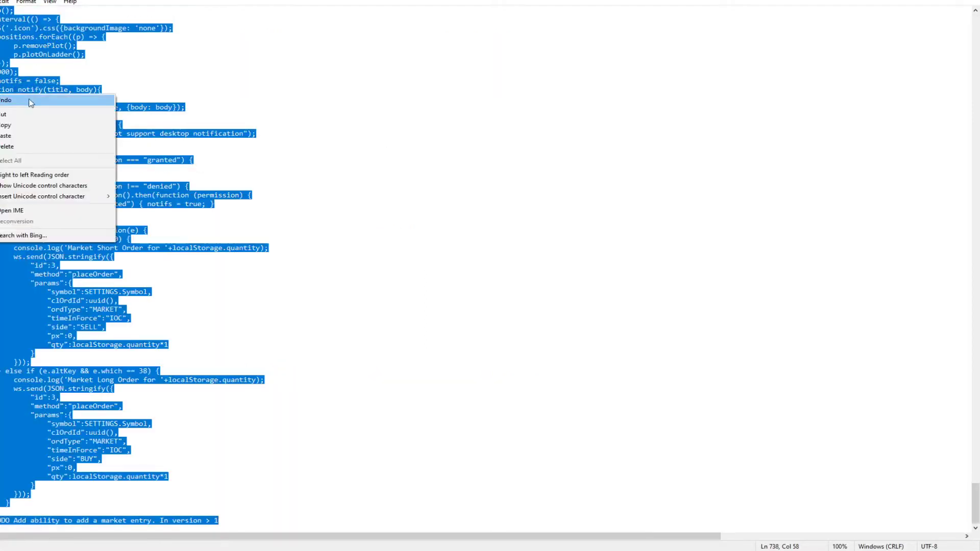
pyautogui.click(35, 124)
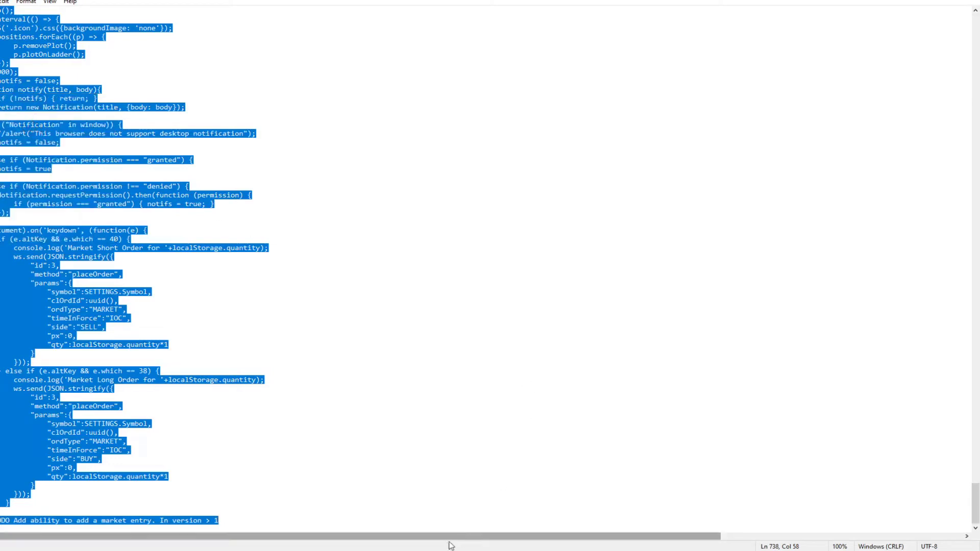
pyautogui.hotkey('alt', 'Tab')
pyautogui.moveTo(255, 31)
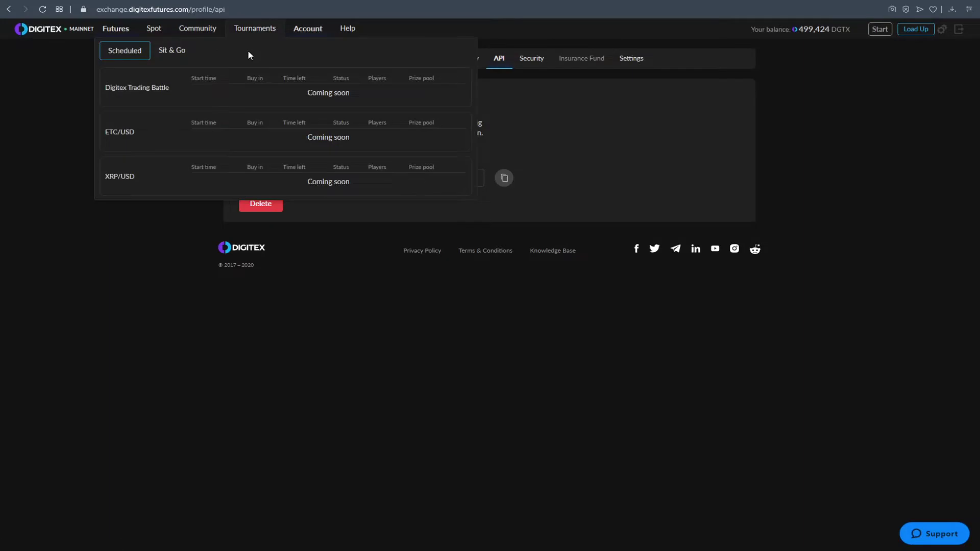
# Open the BTC/USD1 crypto futures market and bring up the browser's developer console.
pyautogui.moveTo(123, 31)
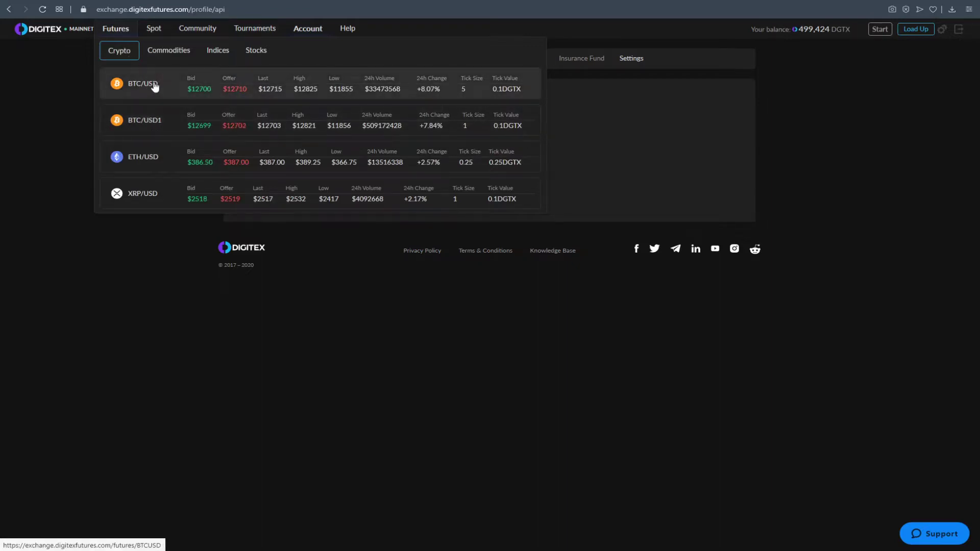
pyautogui.click(166, 124)
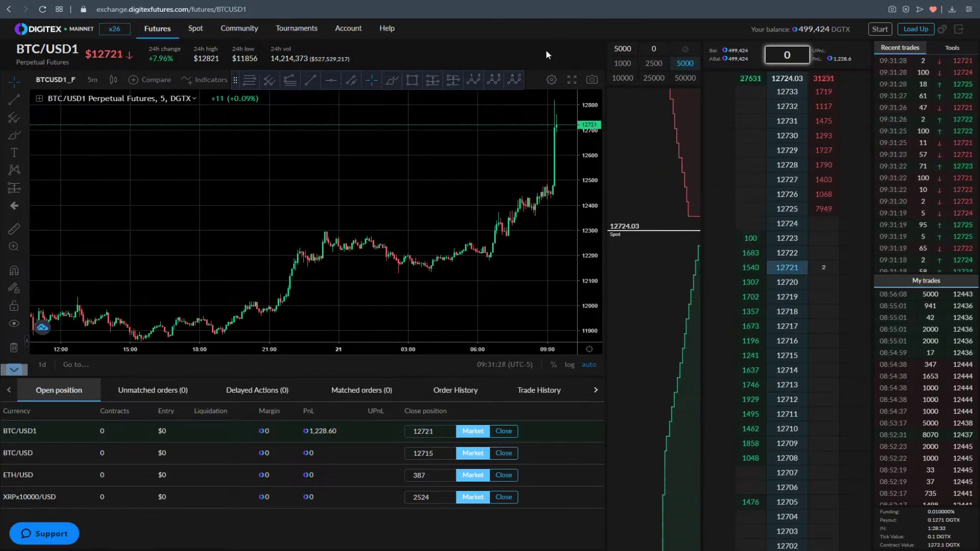
pyautogui.hotkey('ctrl', 'shift', 'c')
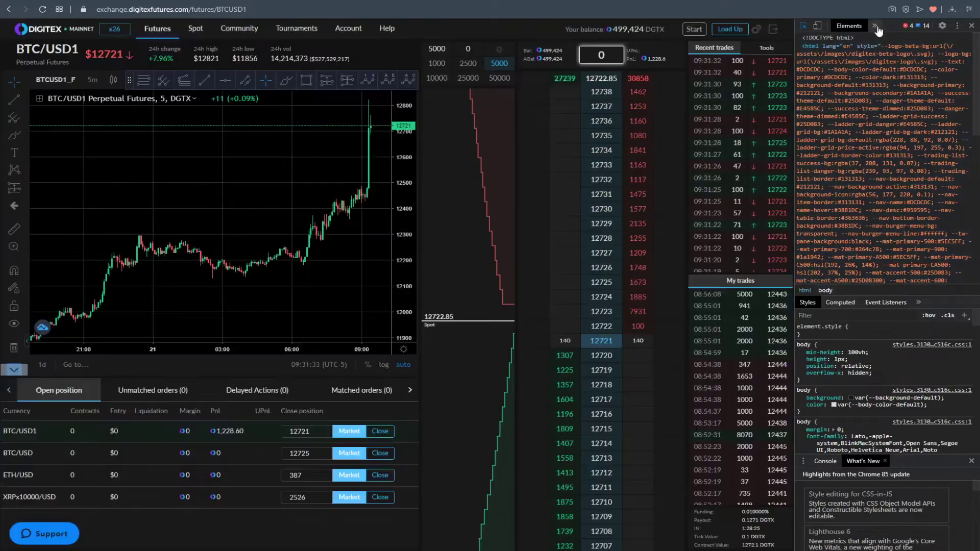
pyautogui.click(876, 26)
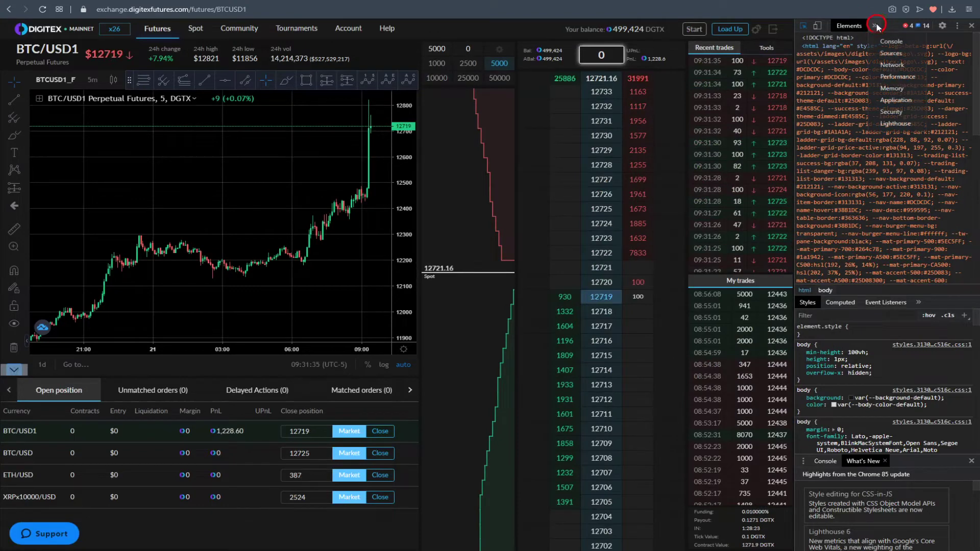
pyautogui.click(893, 42)
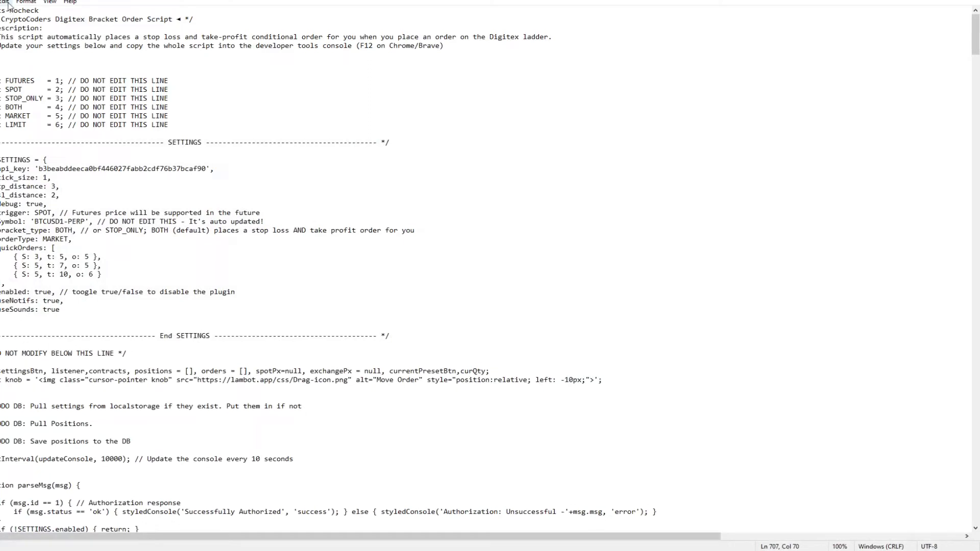
# Copy the whole bracket order script from Notepad again and return to the Digitex page in the browser.
pyautogui.click(5, 2)
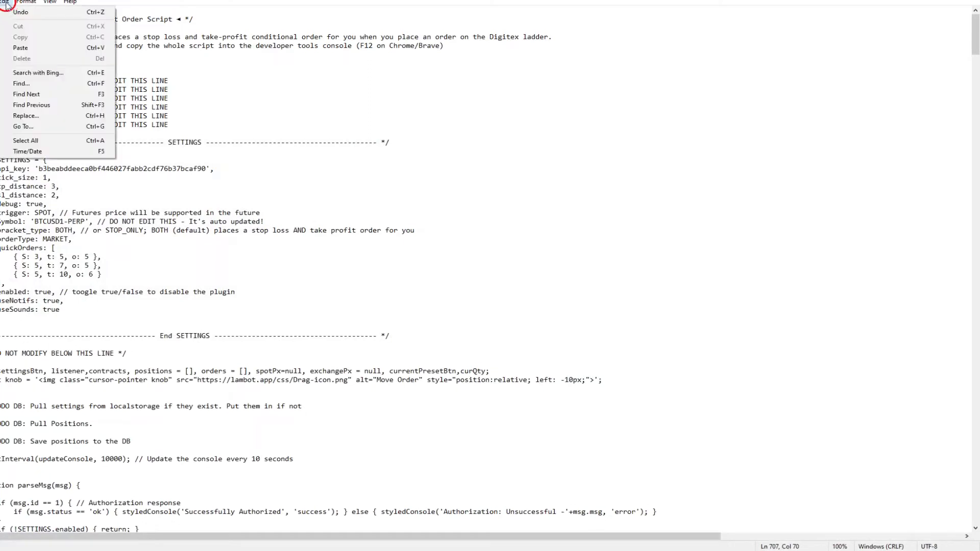
pyautogui.click(43, 141)
pyautogui.rightClick(44, 89)
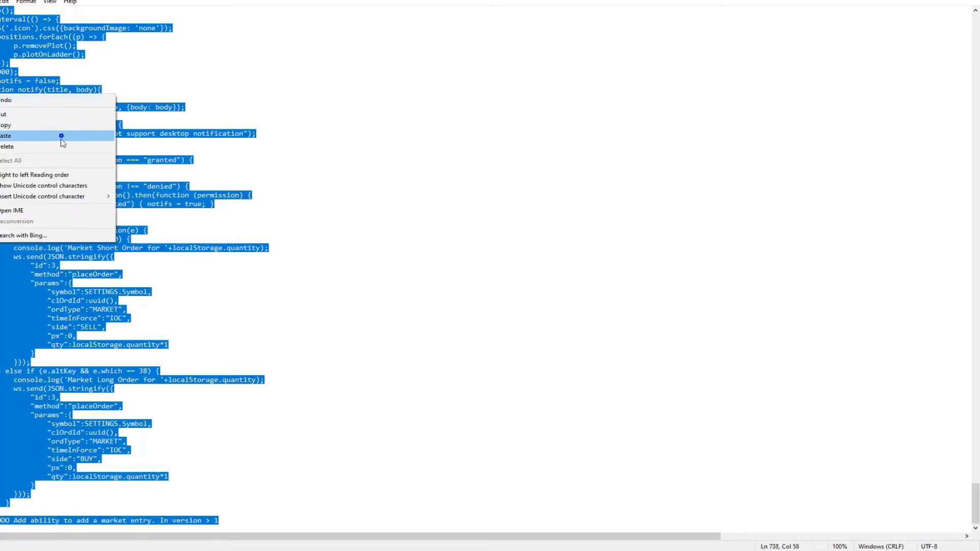
pyautogui.click(20, 129)
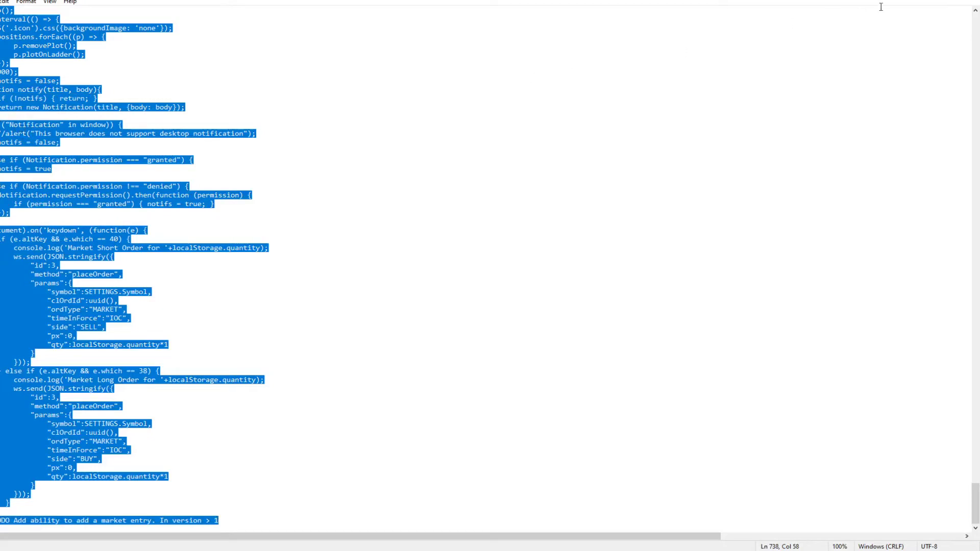
pyautogui.hotkey('alt', 'Tab')
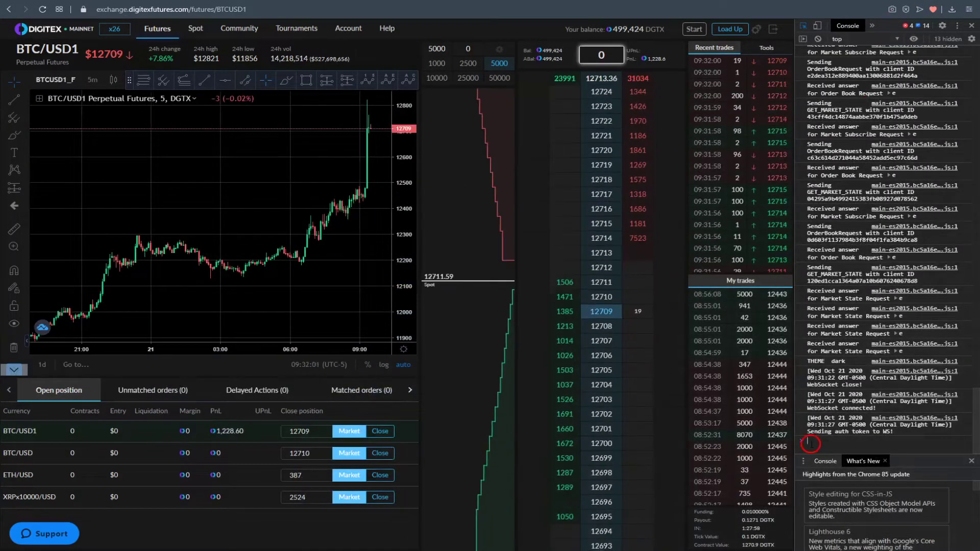
# Paste the script containing the API key into the console, run it, and close the developer tools.
pyautogui.hotkey('ctrl', 'v')
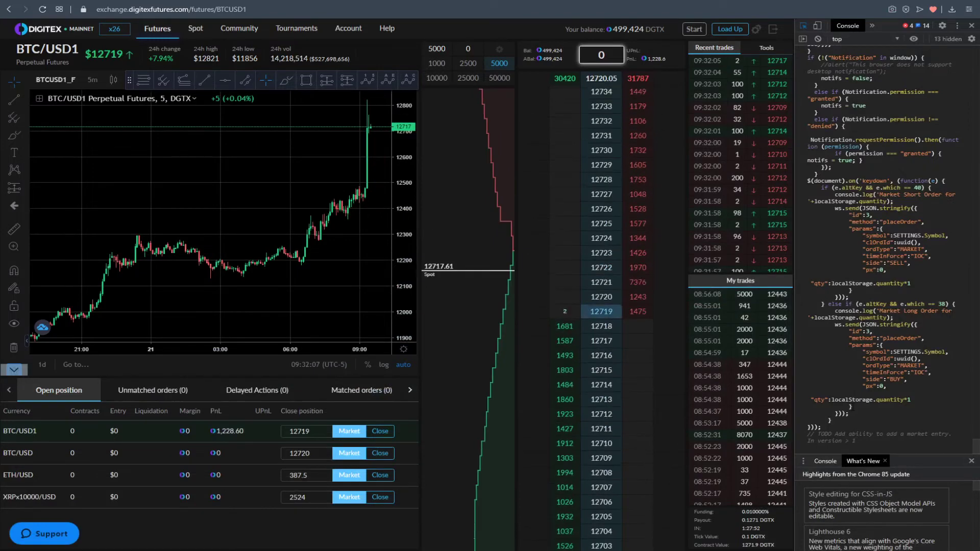
pyautogui.press('Return')
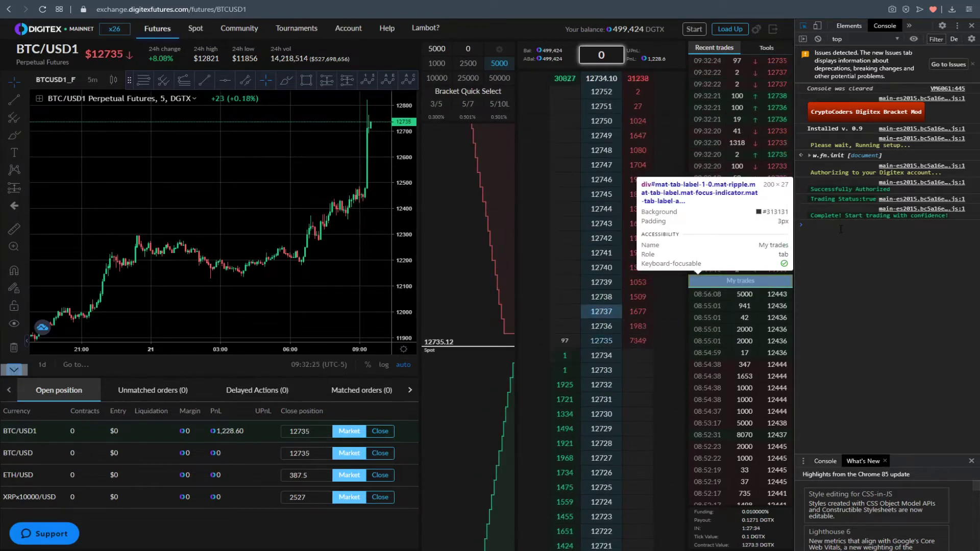
pyautogui.click(972, 27)
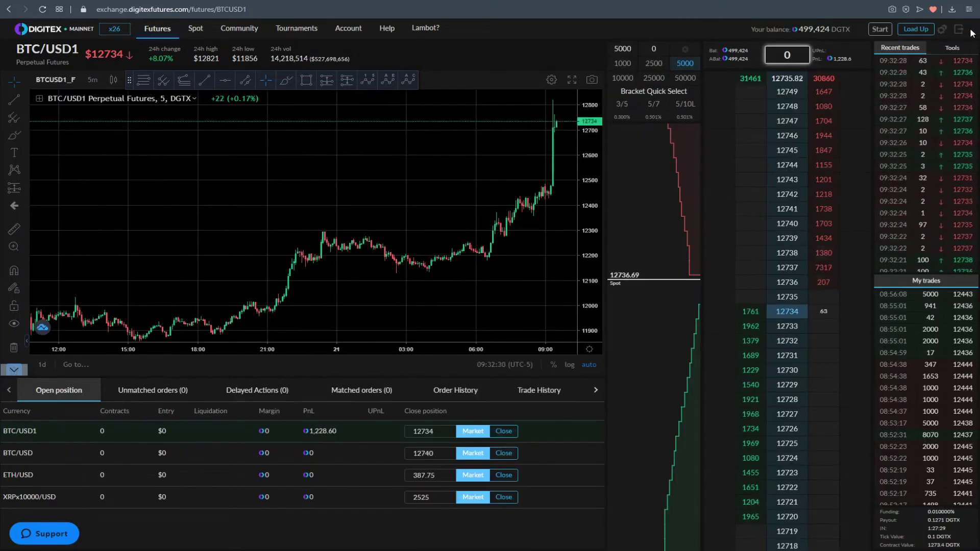
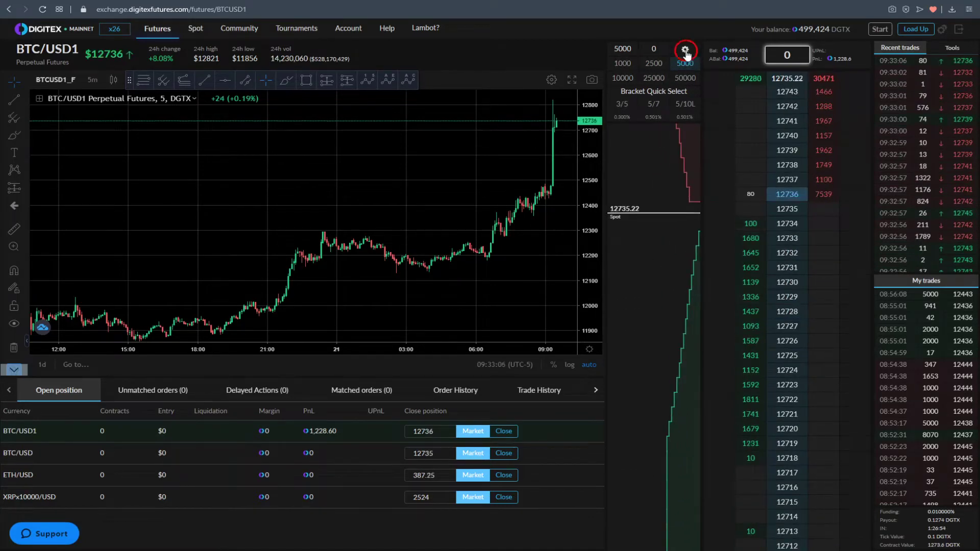
# Open the quantity and bracket settings, choose Place Both Brackets (TP & SL), and keep Sounds and Notifications enabled.
pyautogui.click(685, 51)
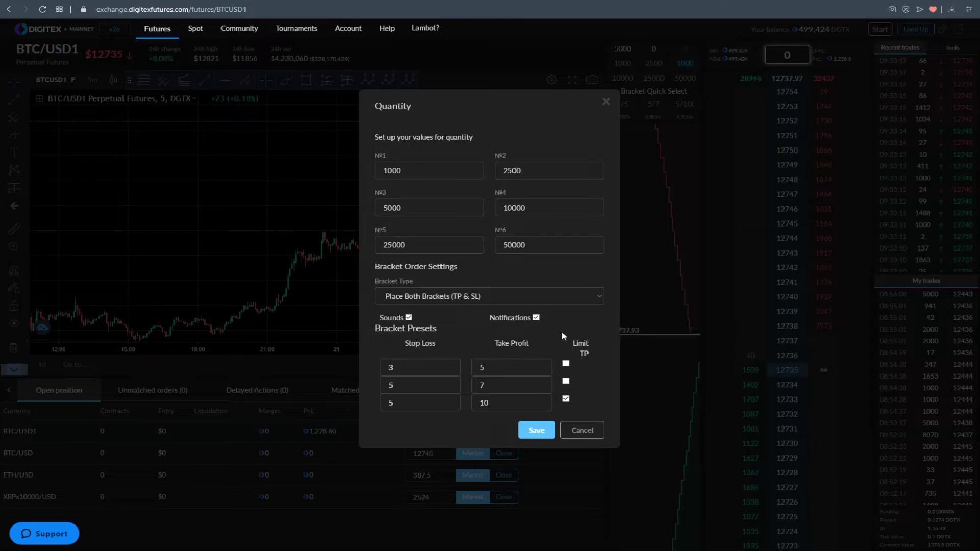
pyautogui.click(599, 296)
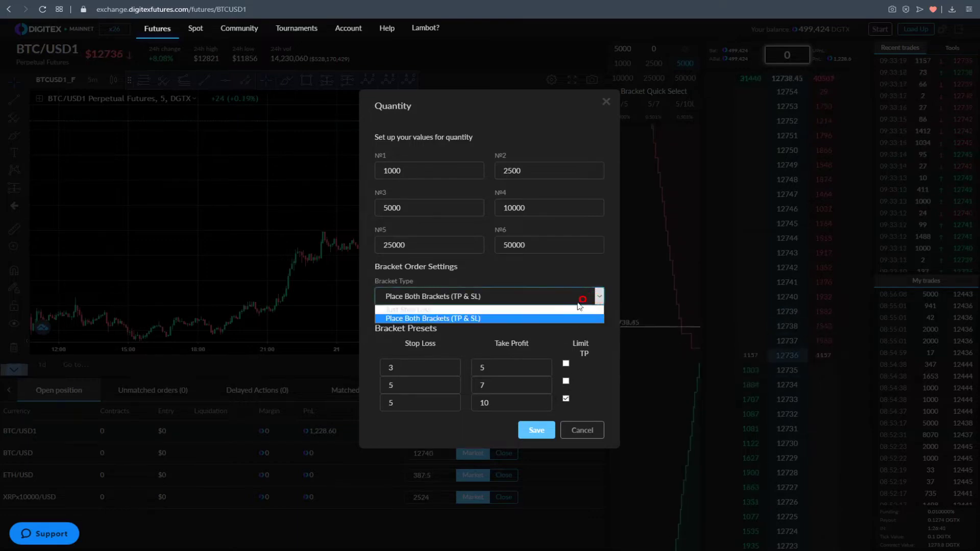
pyautogui.click(479, 319)
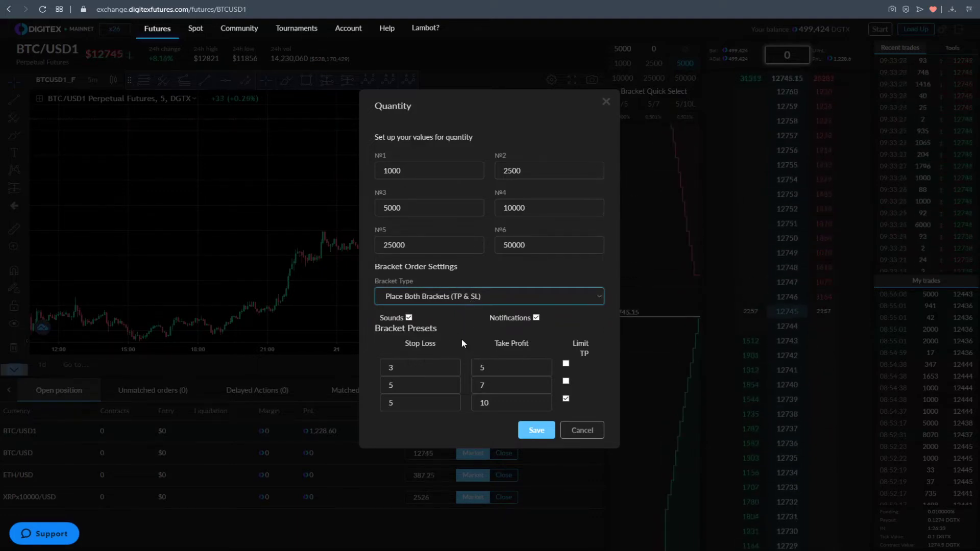
pyautogui.click(408, 318)
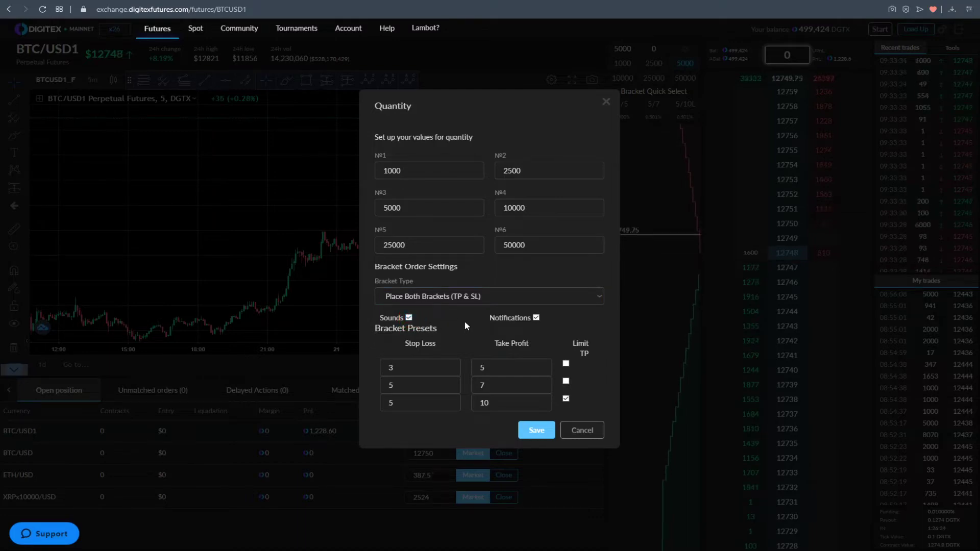
pyautogui.click(535, 318)
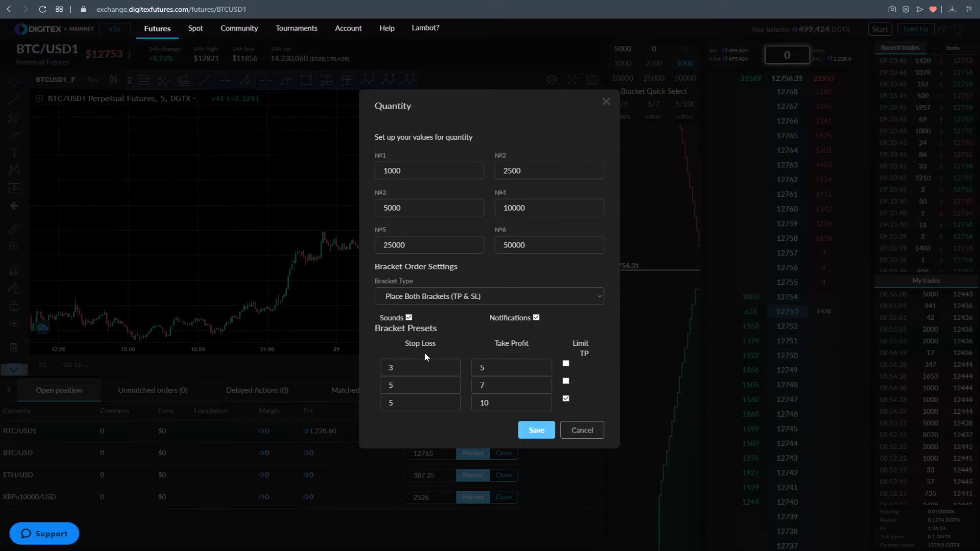
# Set the first bracket preset's stop loss to 5, keep its take profit at 5, and enable Limit TP.
pyautogui.click(402, 368)
pyautogui.press('BackSpace')
pyautogui.write('5')
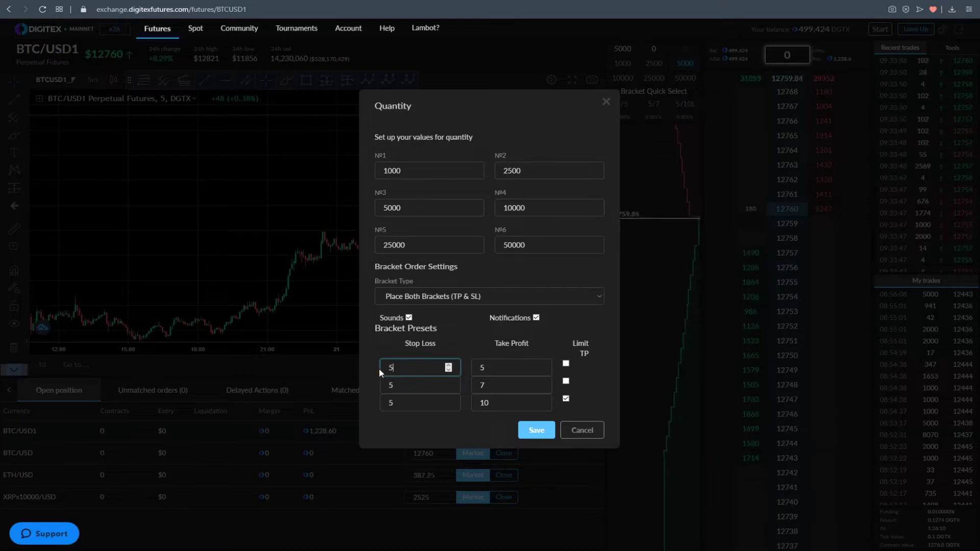
pyautogui.doubleClick(473, 368)
pyautogui.click(501, 351)
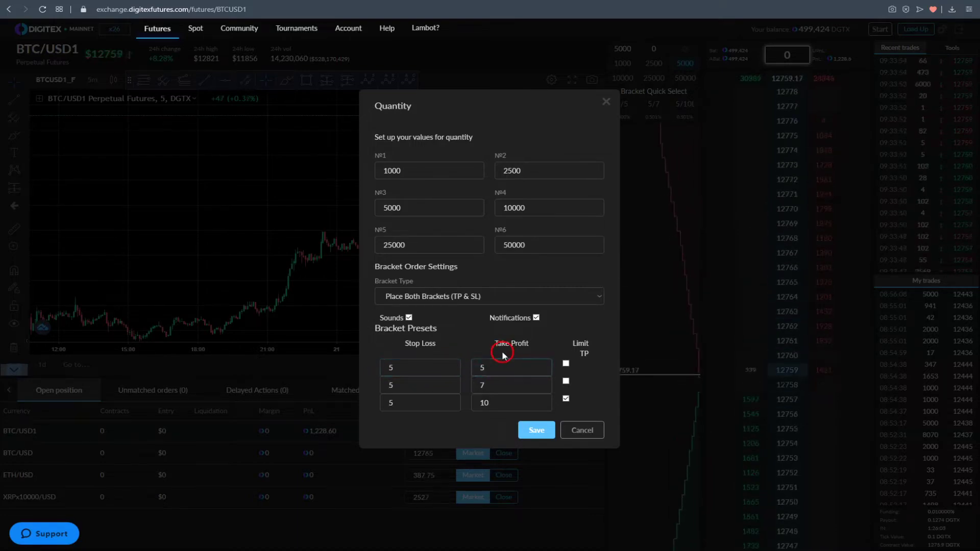
pyautogui.click(565, 363)
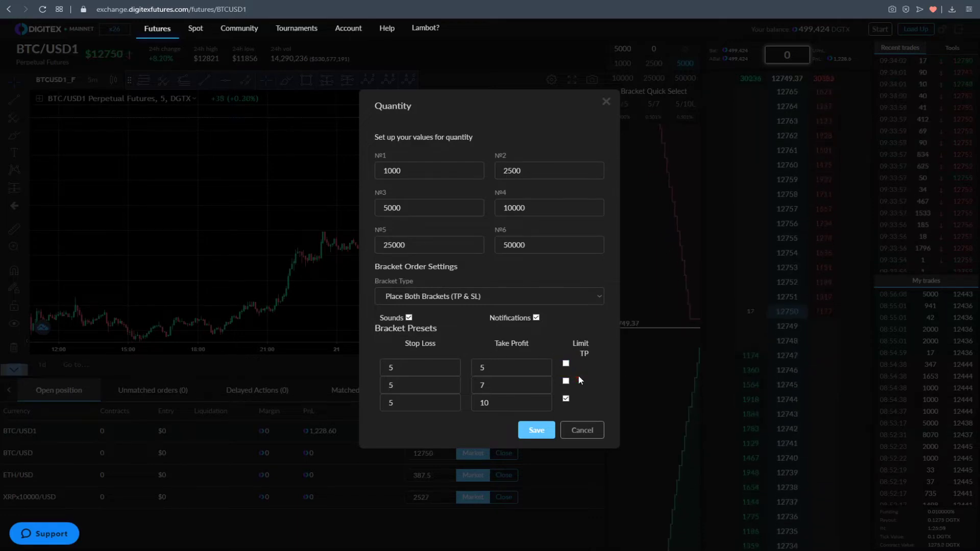
pyautogui.click(567, 366)
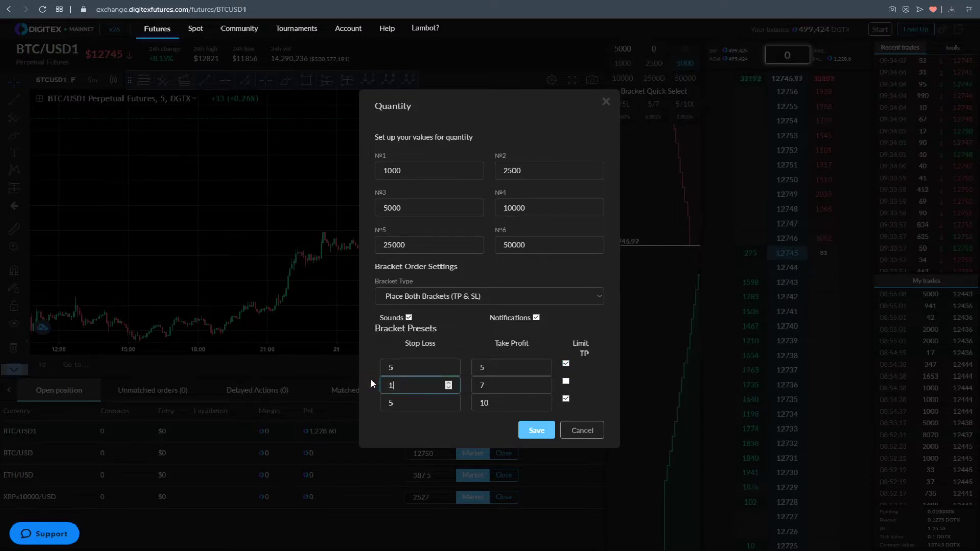
# Set the second bracket preset to stop loss 10 and take profit 10 with Limit TP enabled, and save the settings.
pyautogui.write('10')
pyautogui.click(476, 387)
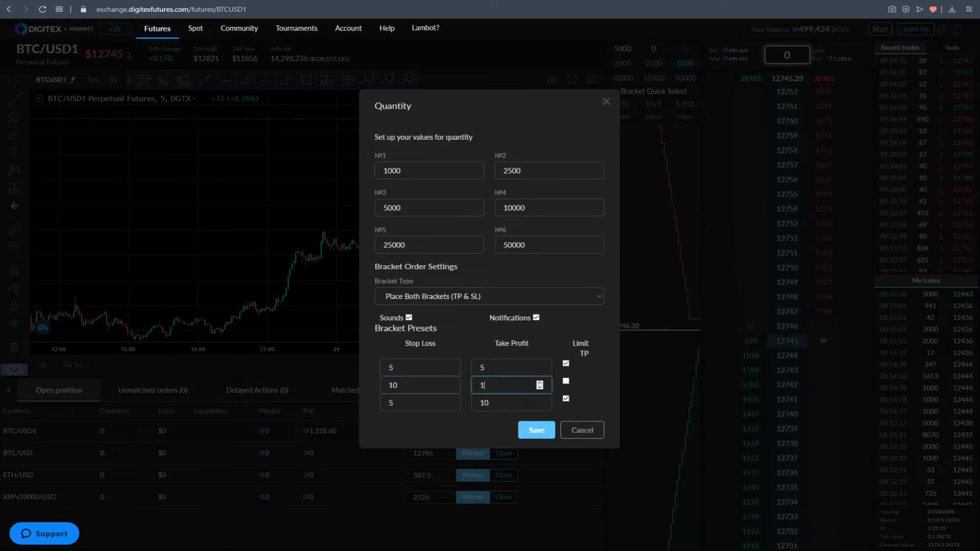
pyautogui.click(587, 403)
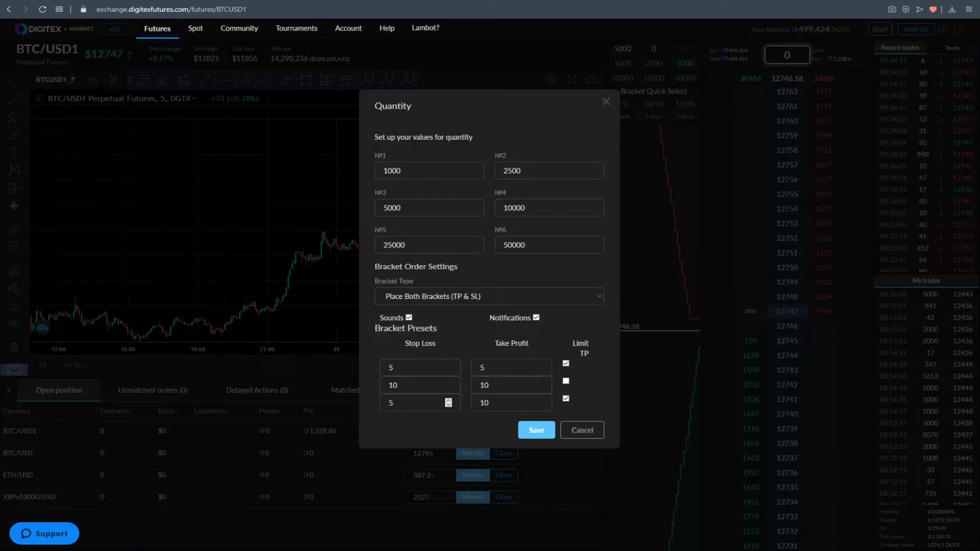
pyautogui.click(566, 381)
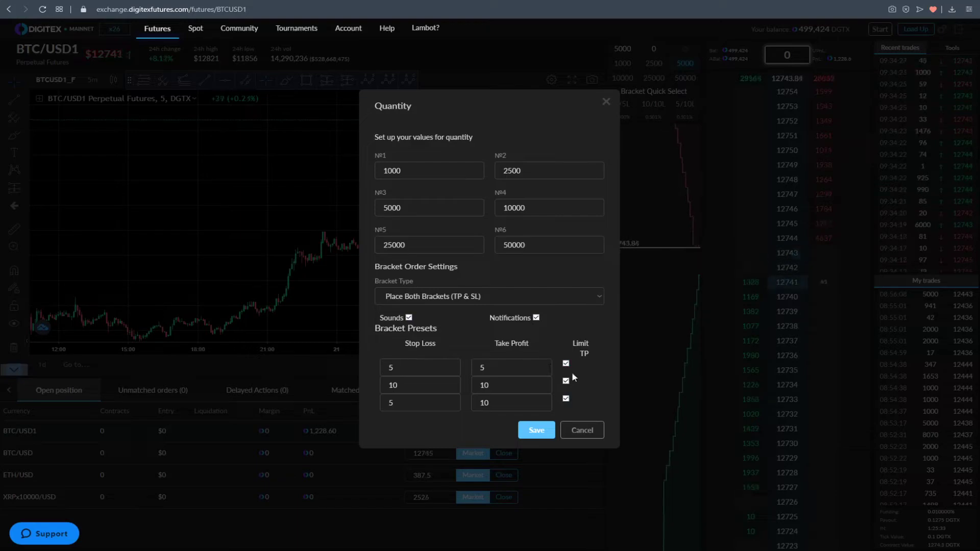
pyautogui.click(536, 430)
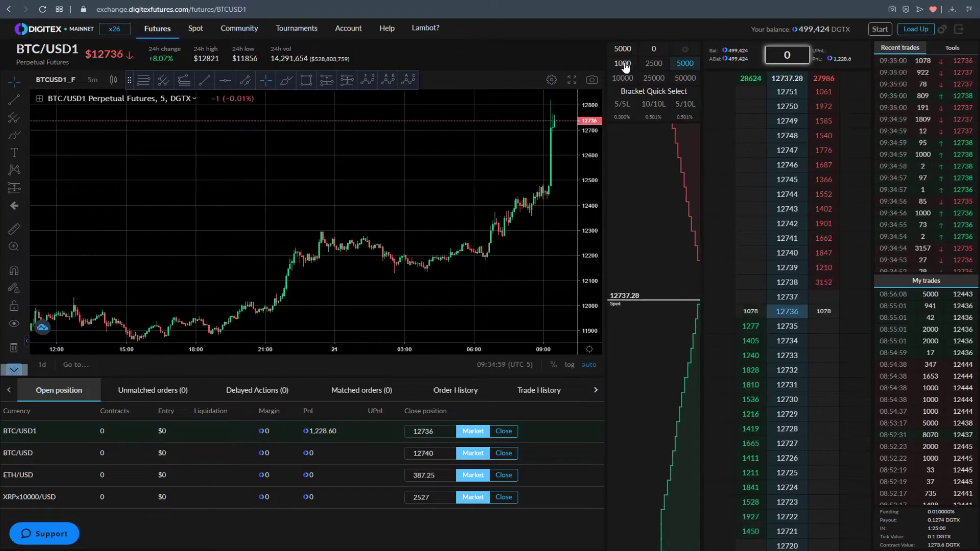
# Set the order quantity to 2500 and select the 10/10L bracket preset.
pyautogui.click(656, 64)
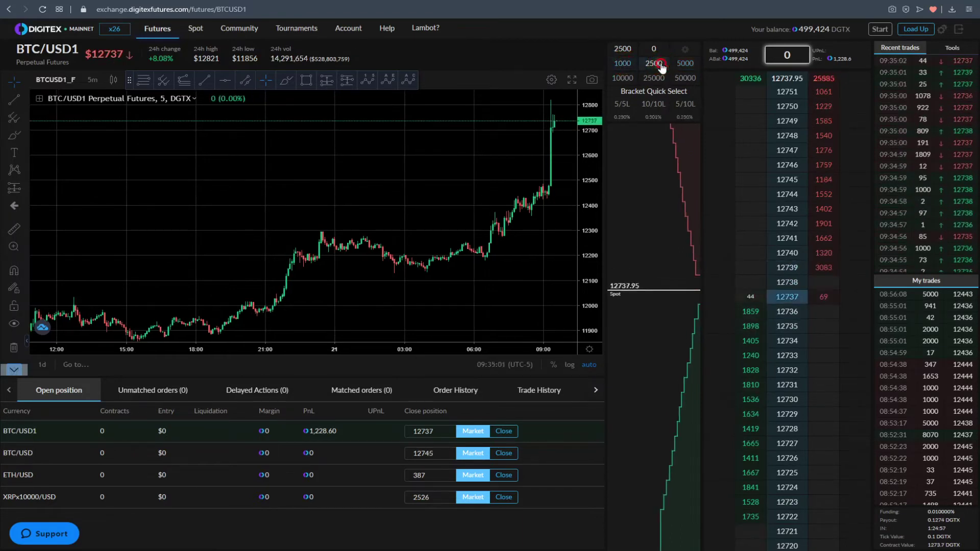
pyautogui.click(624, 108)
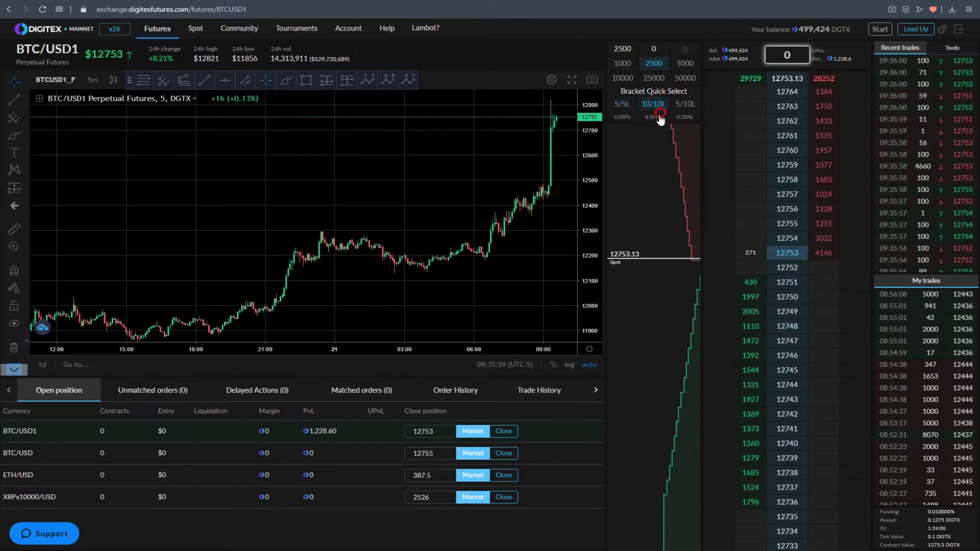
pyautogui.click(649, 105)
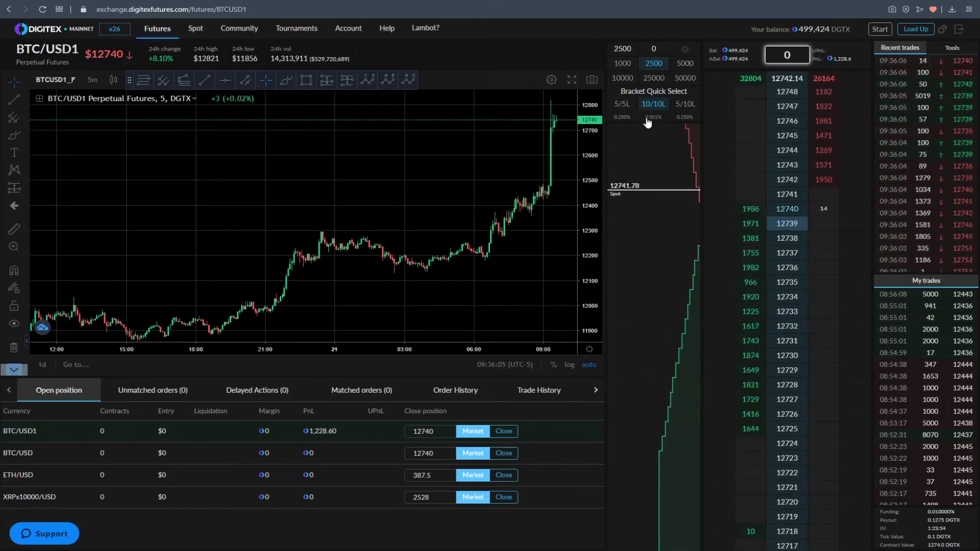
# Compare the 10/10L preset's risk percentages at quantities 5000, 2500, 25000 and 50000, ending with 5000 selected.
pyautogui.click(686, 63)
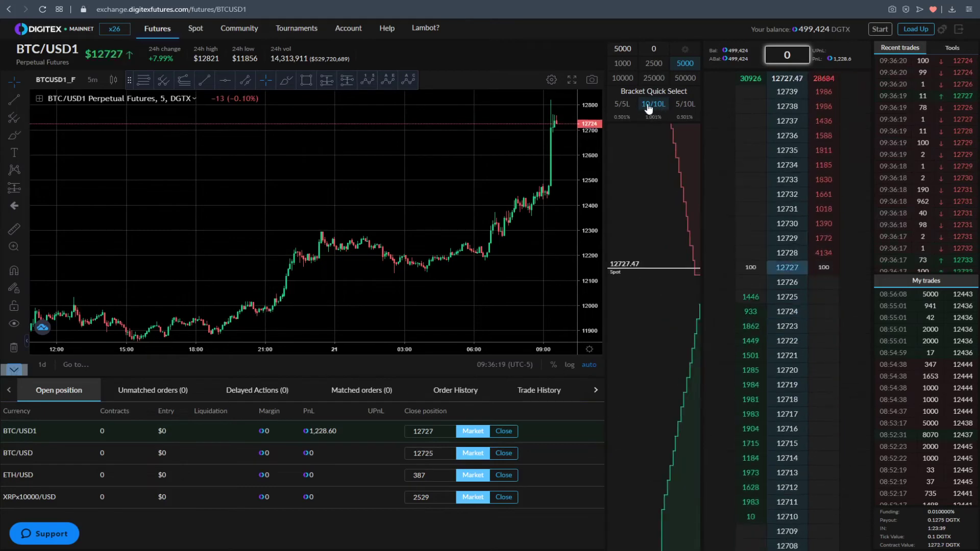
pyautogui.click(652, 105)
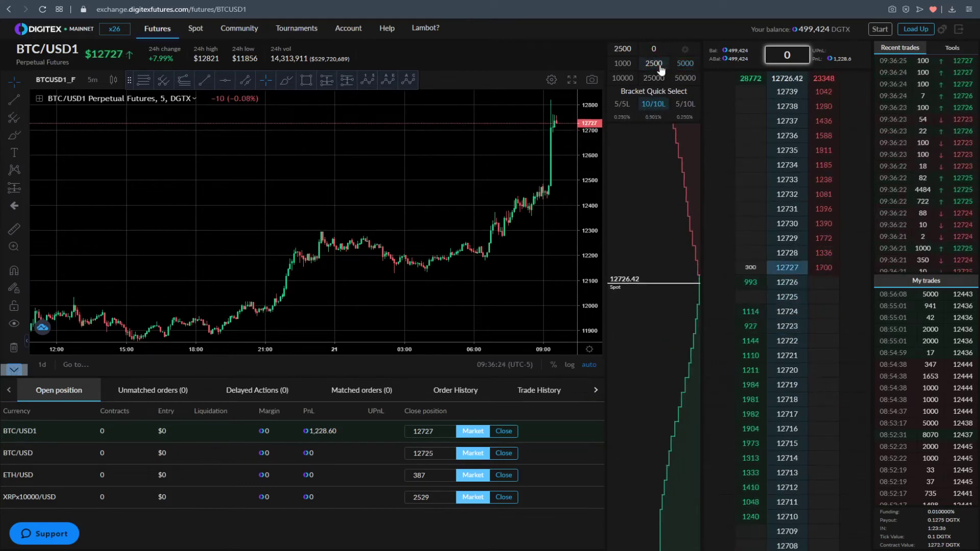
pyautogui.click(679, 65)
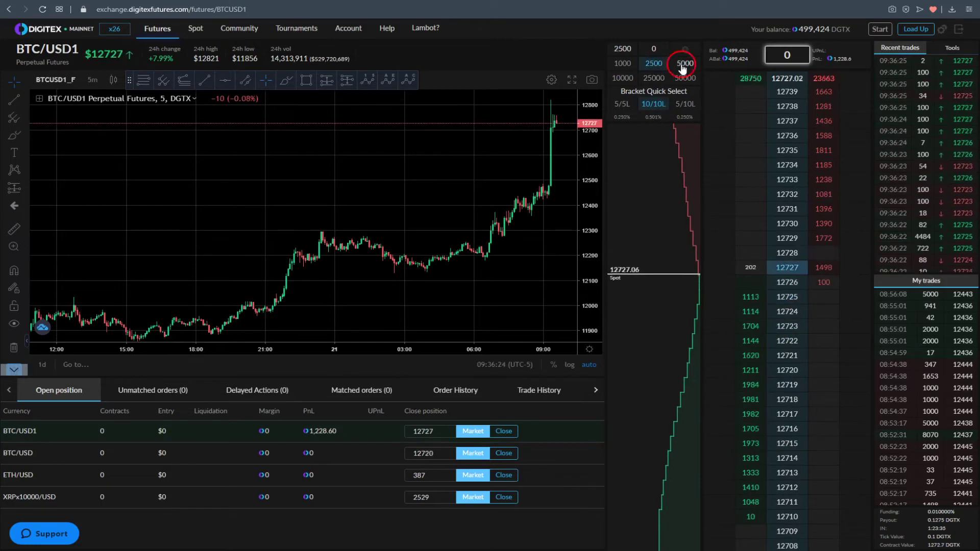
pyautogui.click(653, 78)
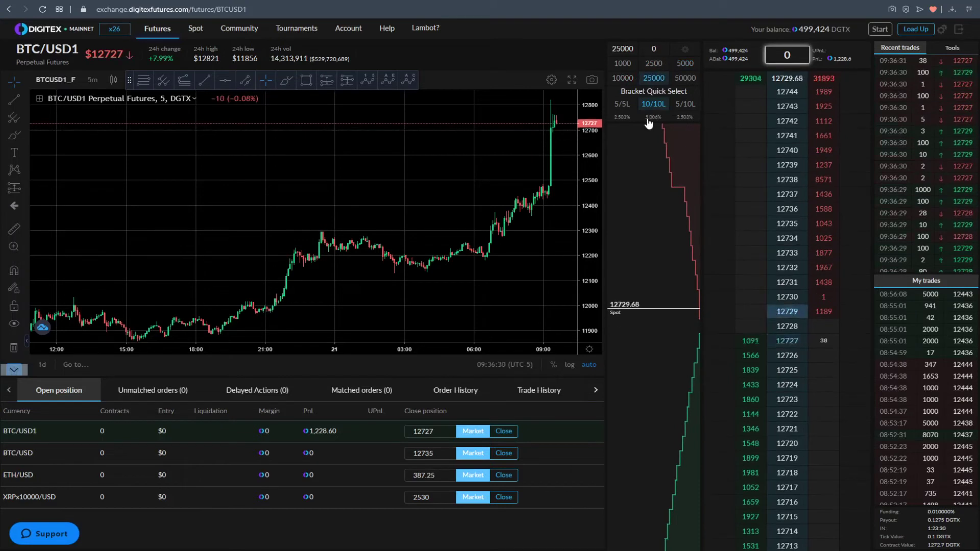
pyautogui.click(685, 78)
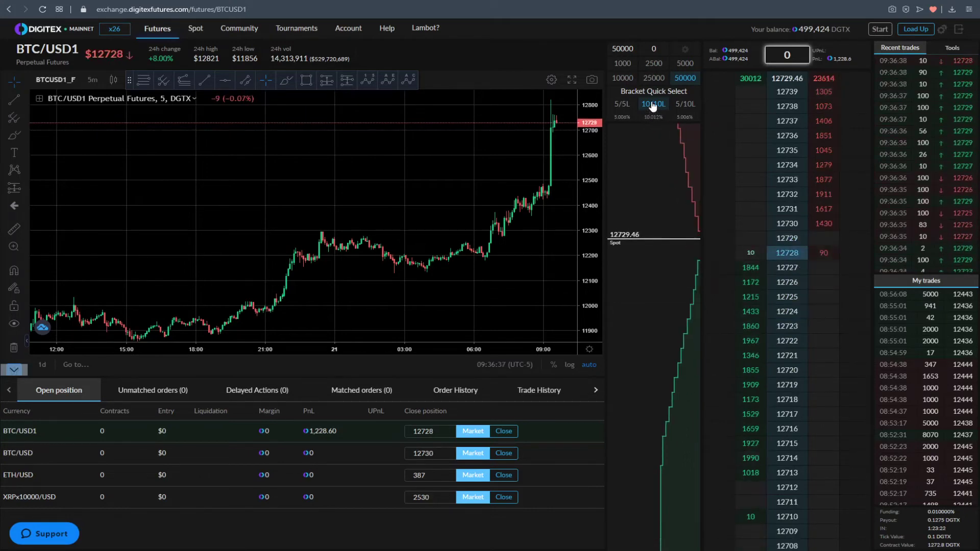
pyautogui.click(685, 64)
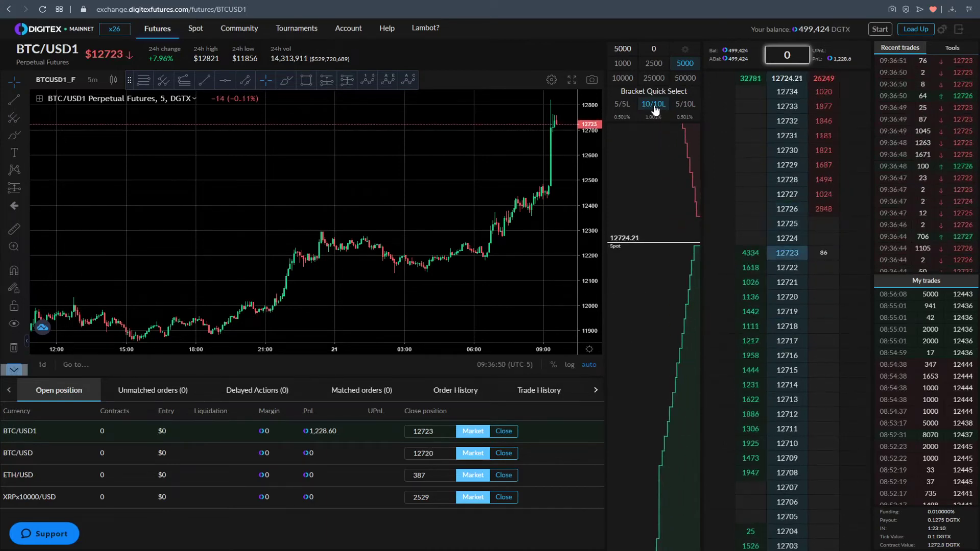
# Set the order quantity to 10 and buy with the 5/5L bracket preset selected.
pyautogui.click(633, 50)
pyautogui.doubleClick(633, 50)
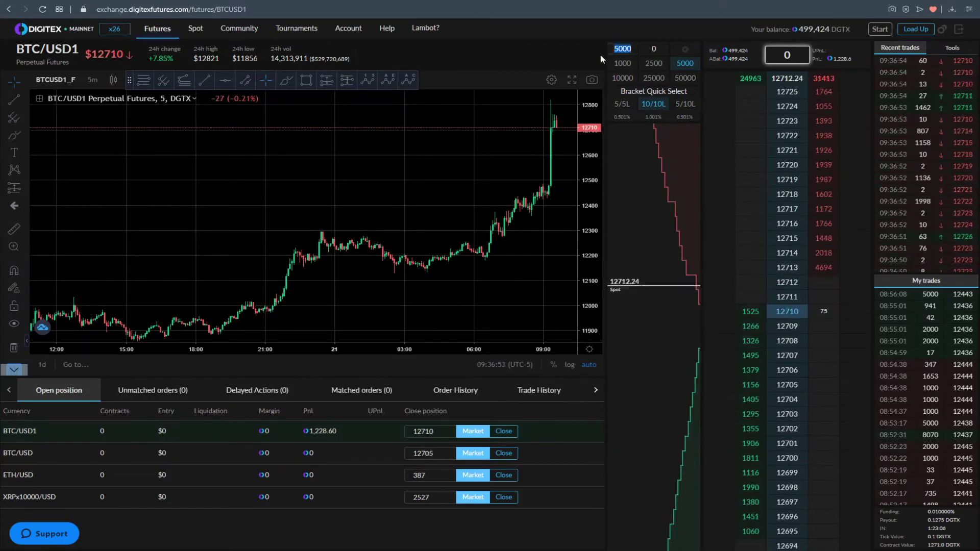
pyautogui.write('10')
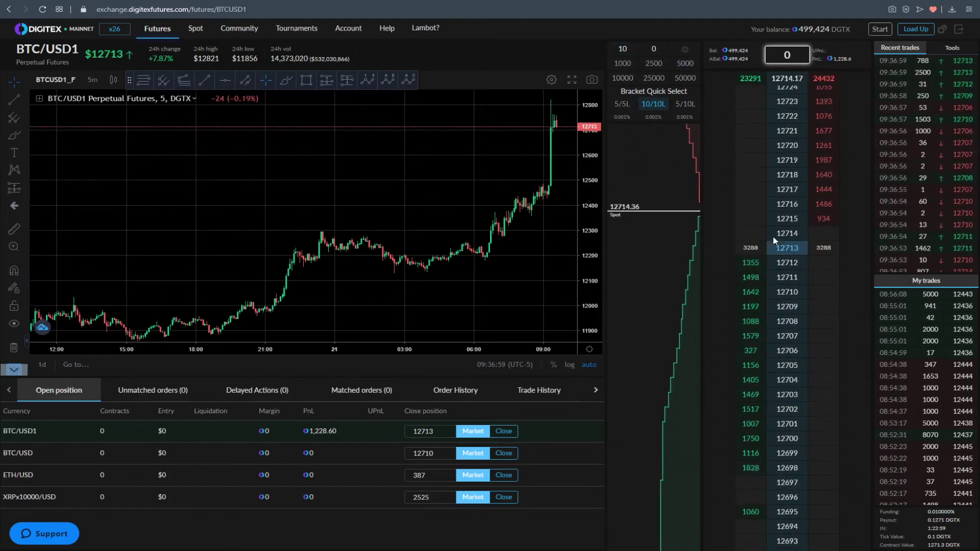
pyautogui.click(620, 104)
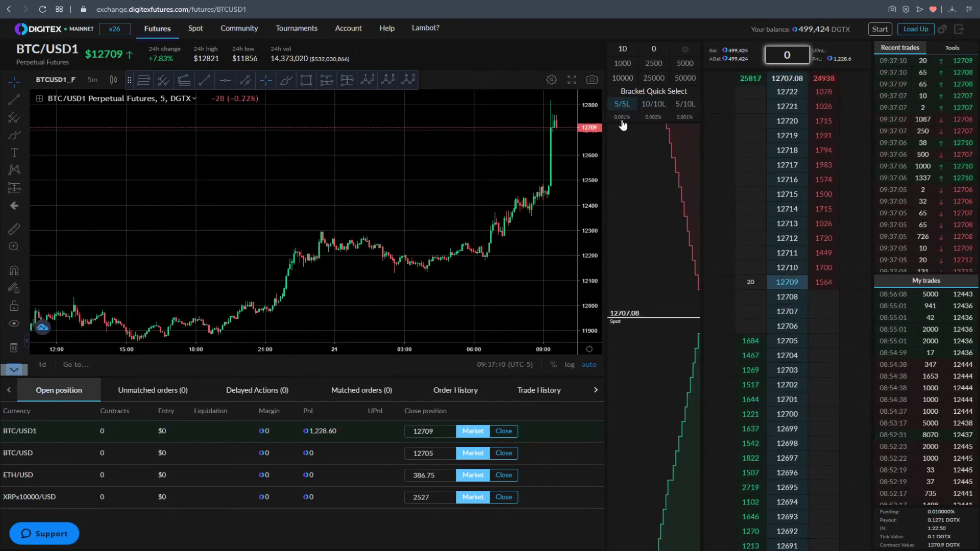
pyautogui.click(623, 104)
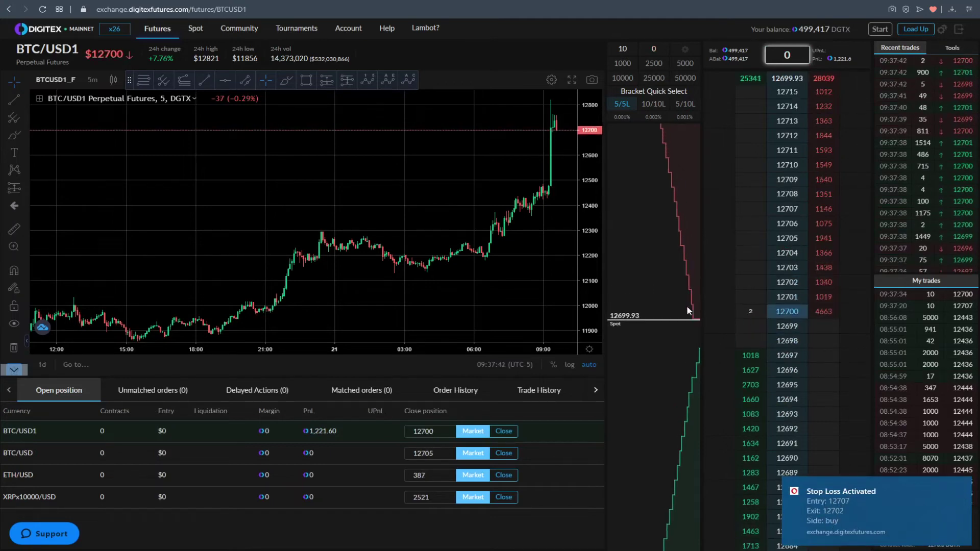
# Dismiss the stop loss notification and buy 10 contracts with the 10/10L bracket preset.
pyautogui.click(963, 488)
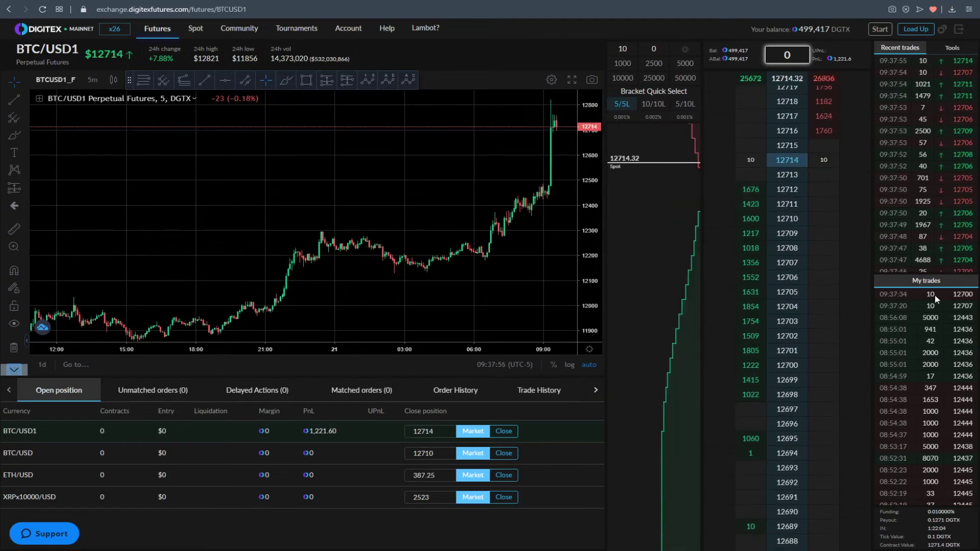
pyautogui.scroll(3, 814, 301)
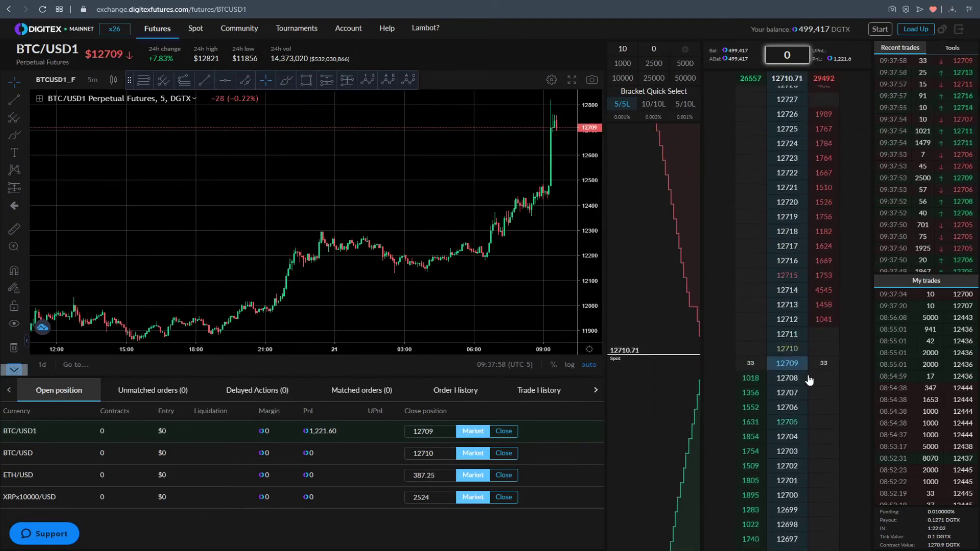
pyautogui.scroll(-1, 802, 369)
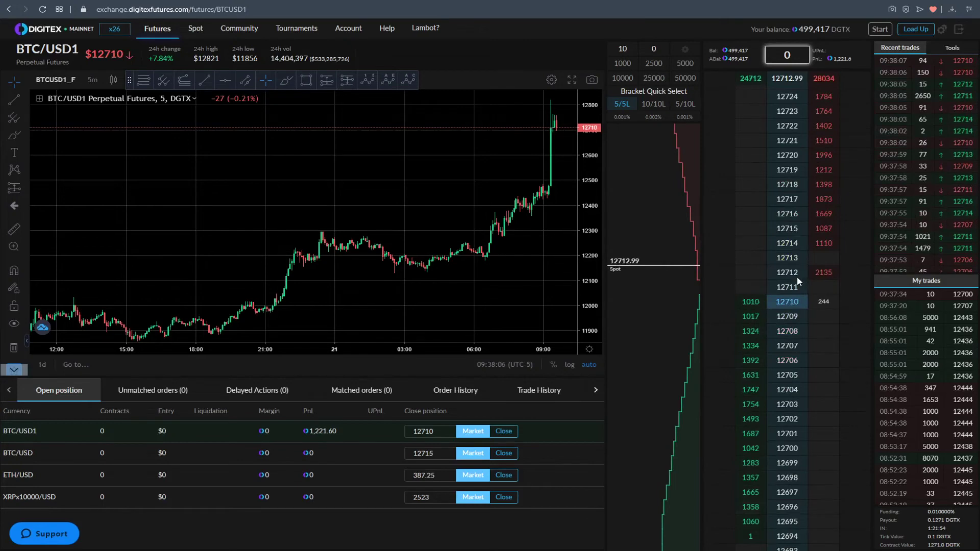
pyautogui.click(654, 104)
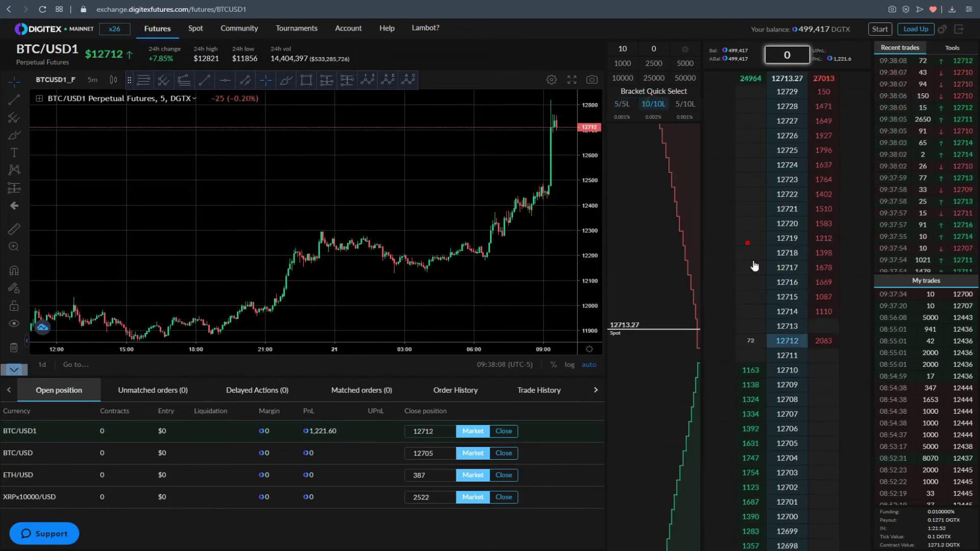
pyautogui.click(772, 324)
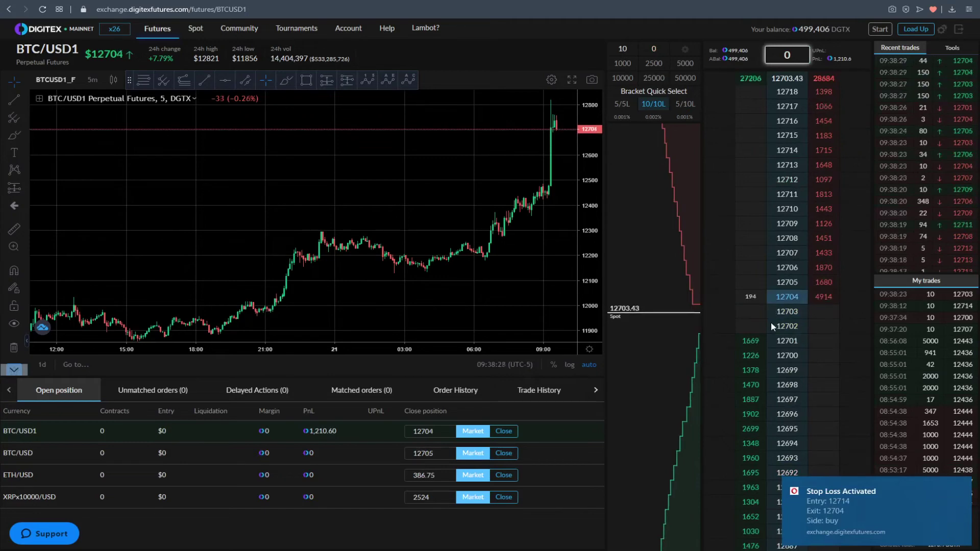
# Buy another 10 contracts and review the position's delayed actions against its stop loss and take profit markers on the price ladder.
pyautogui.click(741, 300)
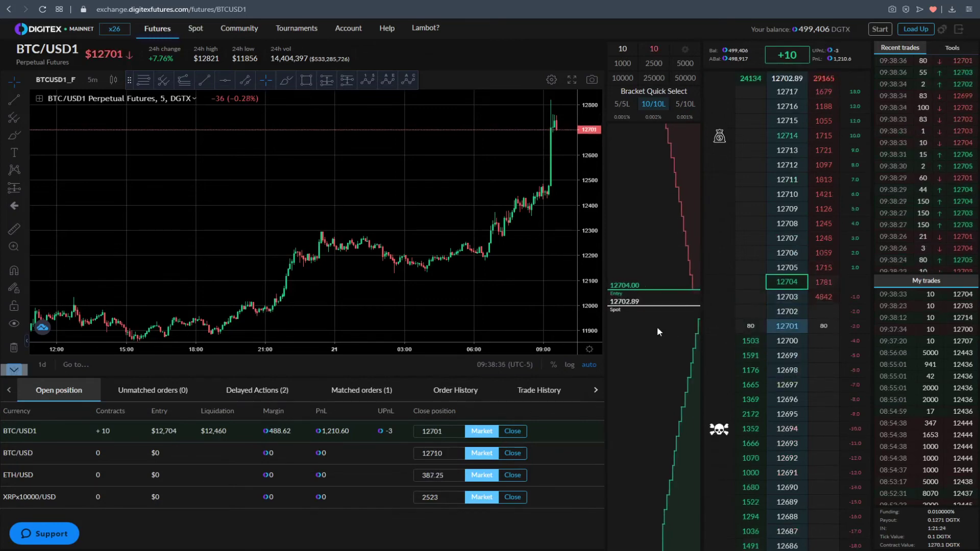
pyautogui.click(254, 397)
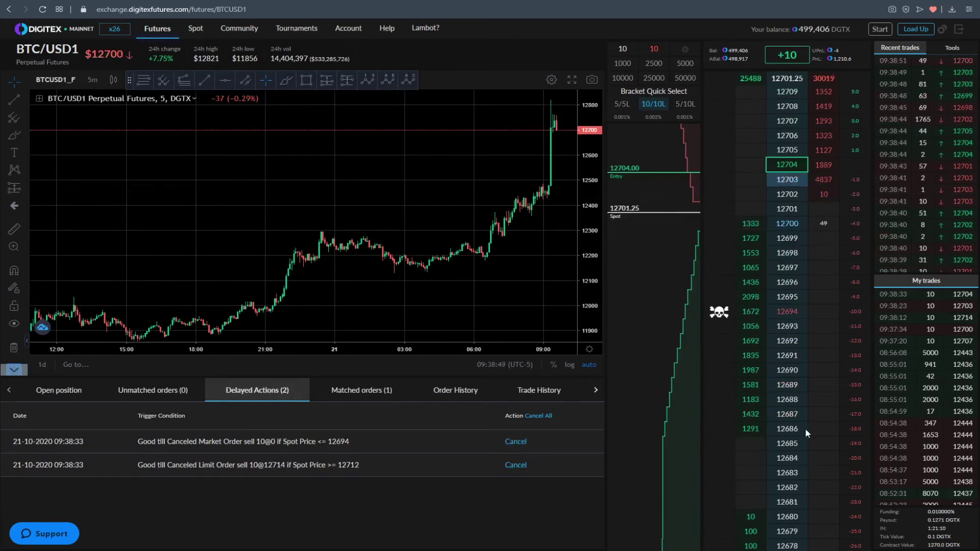
pyautogui.scroll(2, 800, 429)
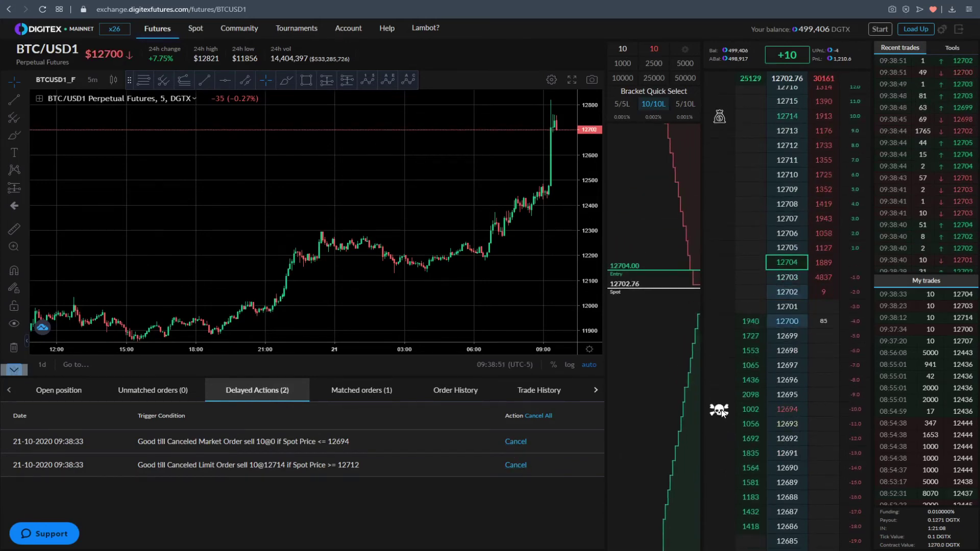
pyautogui.scroll(1, 717, 275)
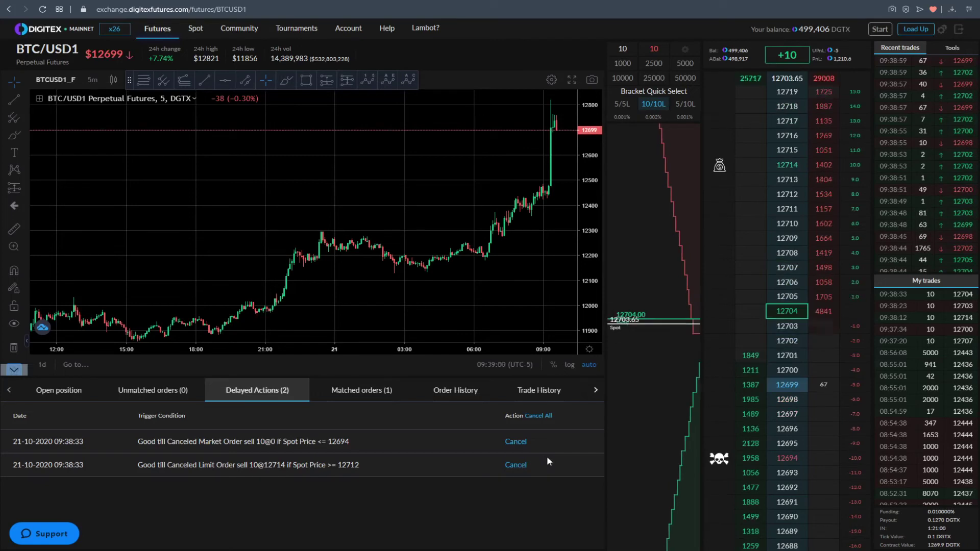
# Cancel the take profit and stop loss delayed actions of the open position.
pyautogui.click(517, 466)
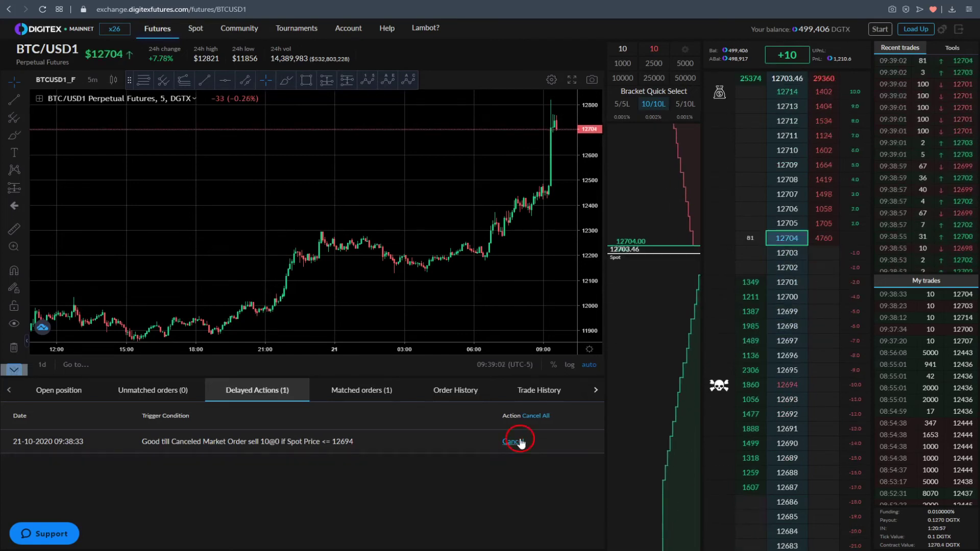
pyautogui.click(516, 442)
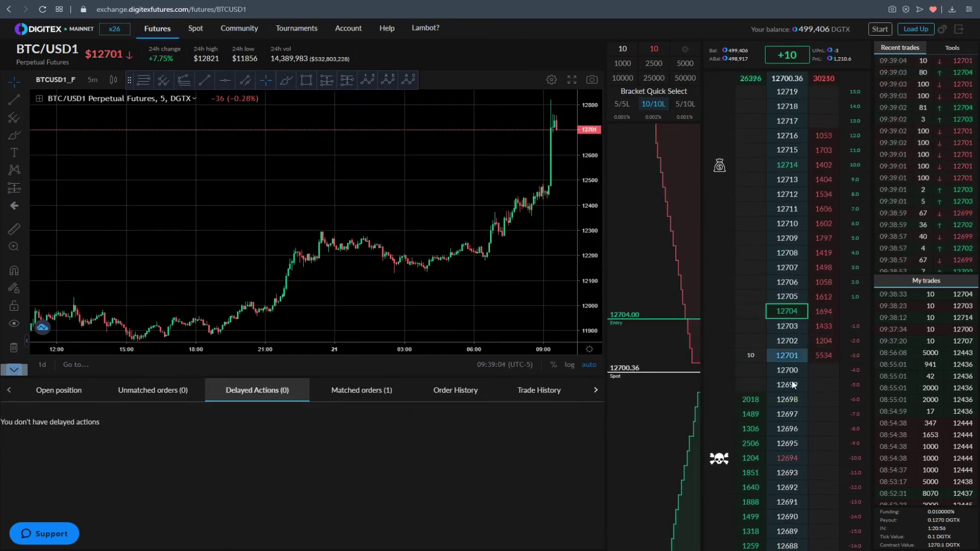
pyautogui.scroll(1, 779, 351)
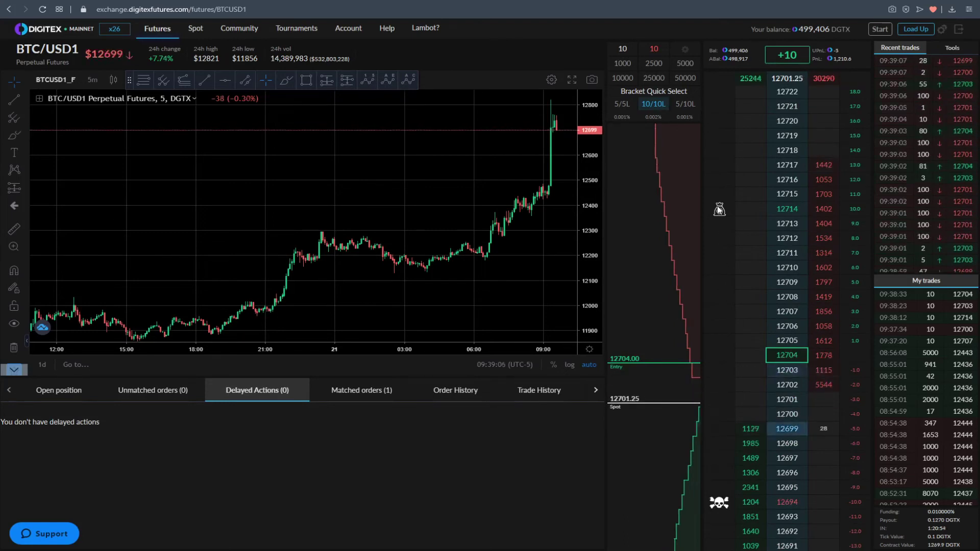
pyautogui.scroll(-1, 724, 466)
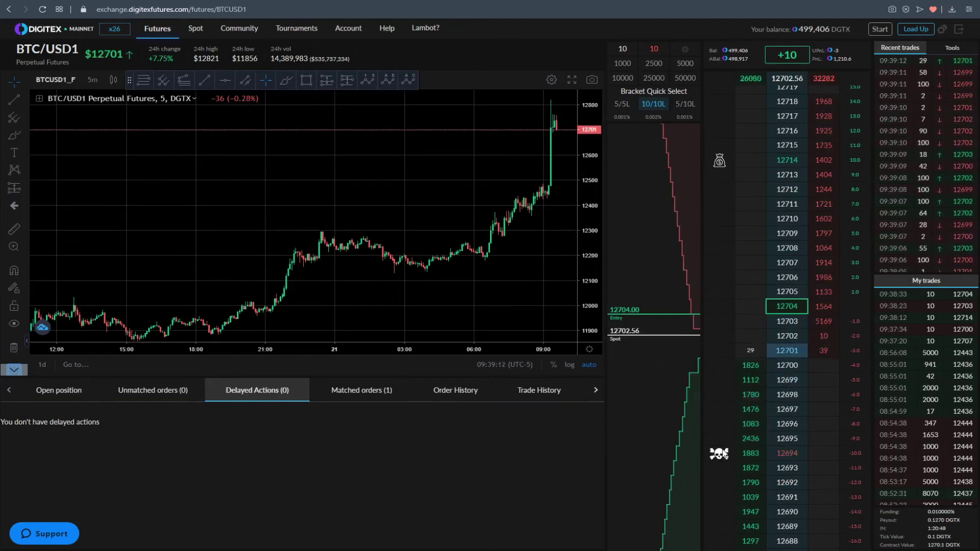
pyautogui.scroll(-2, 722, 177)
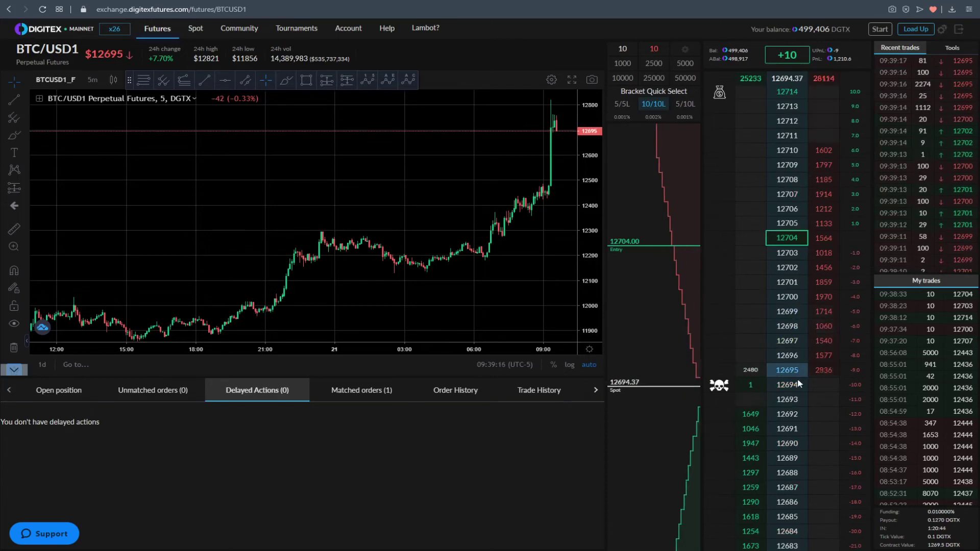
# Place sell orders for 10 contracts at 12686 and 12678 to exit the position, and cancel the order at 12686.
pyautogui.scroll(-1, 812, 419)
pyautogui.click(824, 458)
pyautogui.scroll(-4, 814, 460)
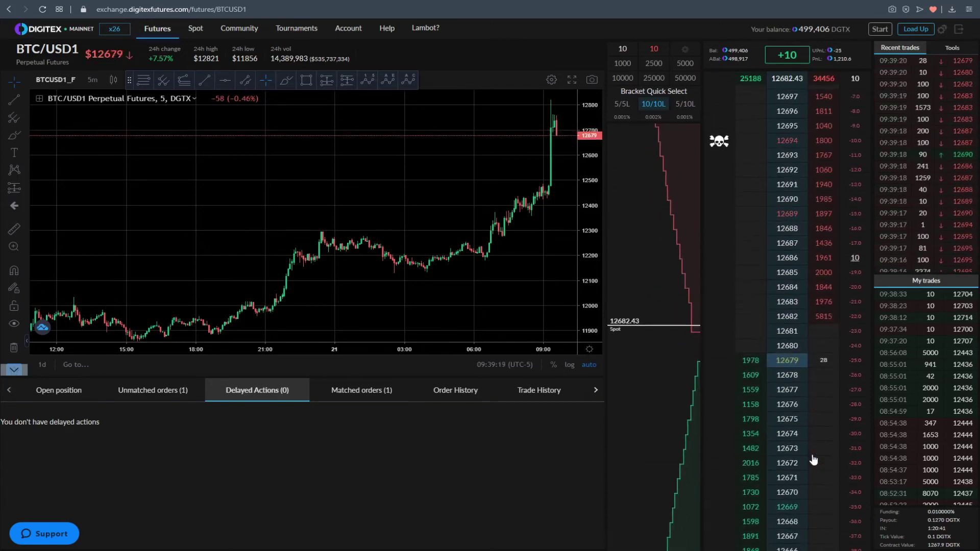
pyautogui.click(832, 386)
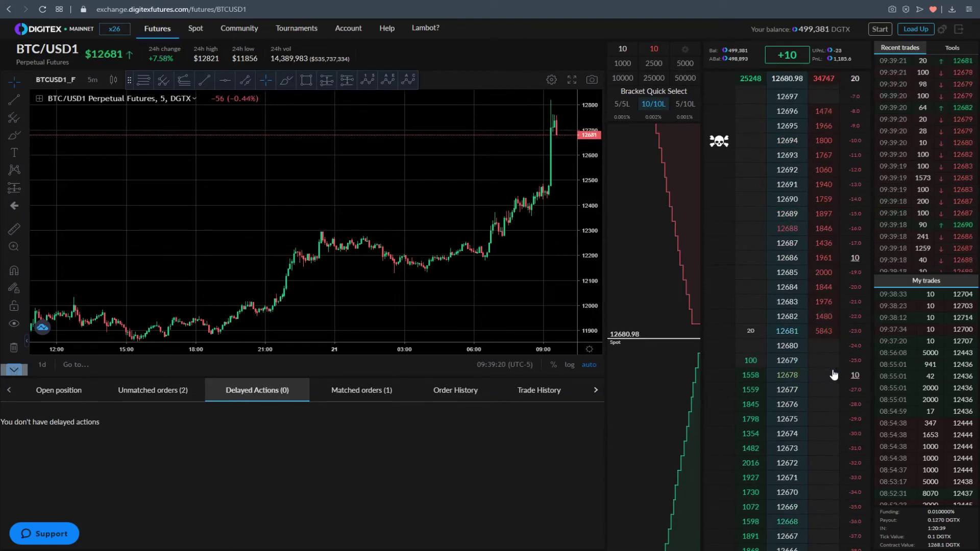
pyautogui.click(856, 260)
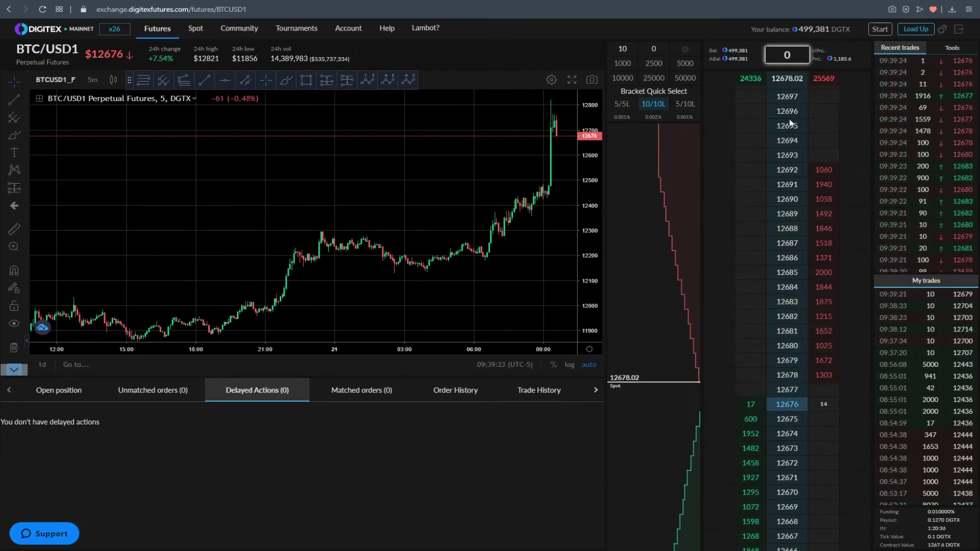
# Place two successive market buys of 10 contracts, each with the 10/10L bracket.
pyautogui.scroll(-2, 796, 173)
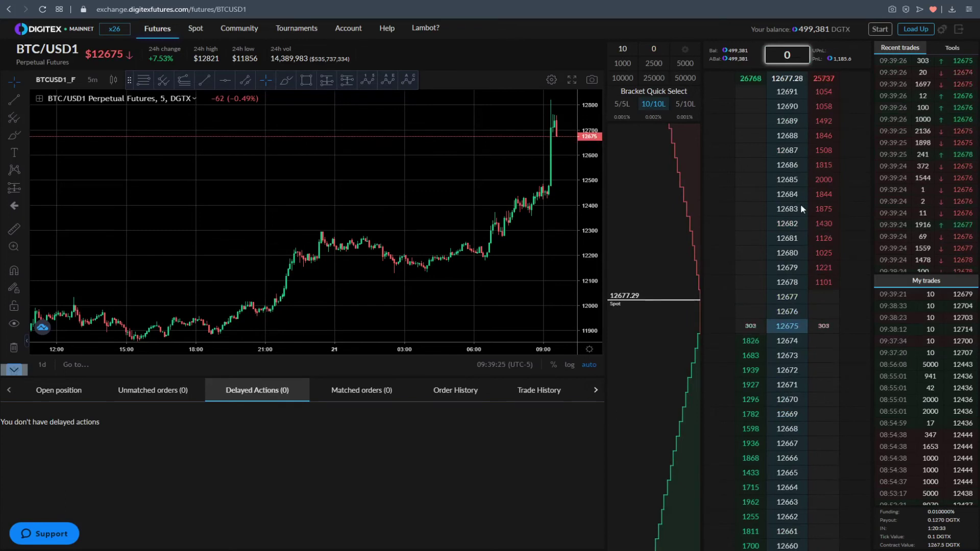
pyautogui.scroll(3, 789, 320)
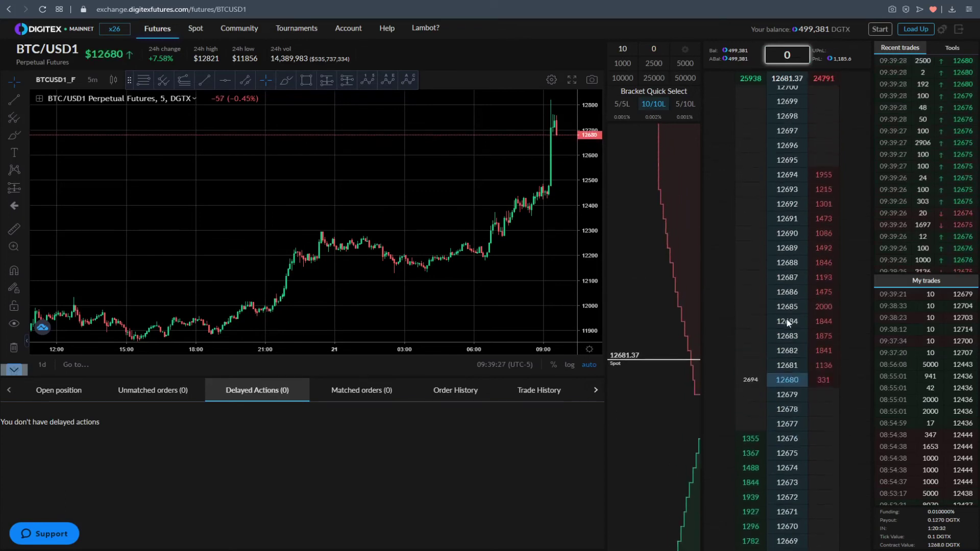
pyautogui.scroll(-1, 791, 383)
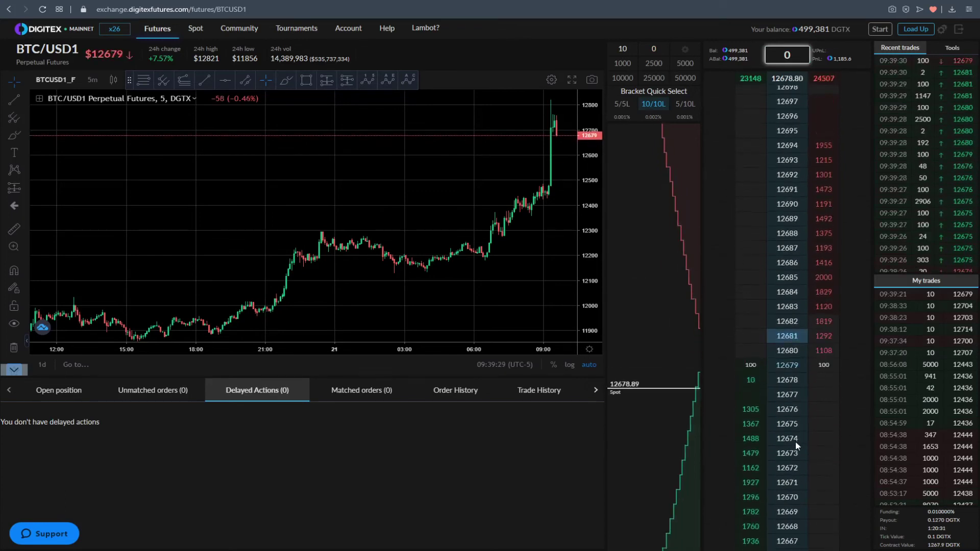
pyautogui.scroll(-3, 770, 434)
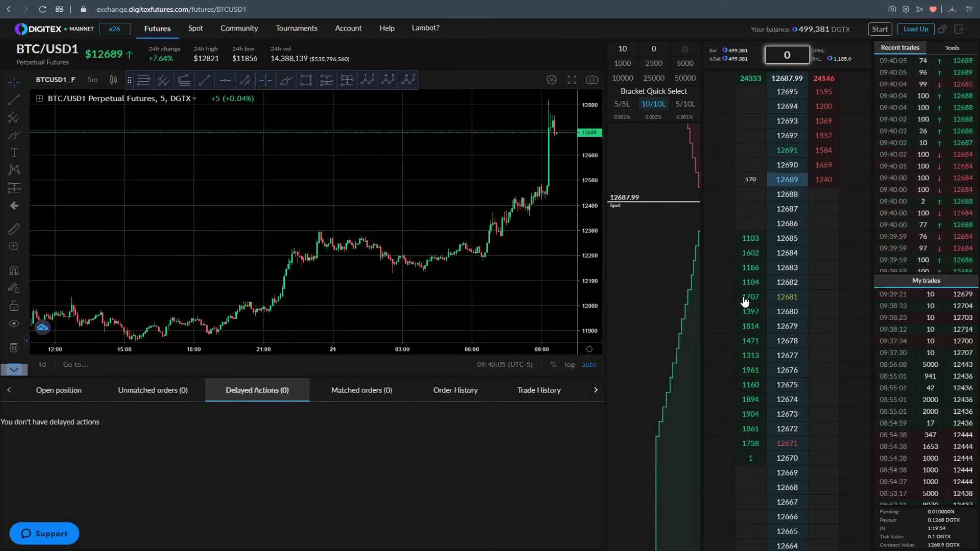
pyautogui.hotkey('alt', 'Up')
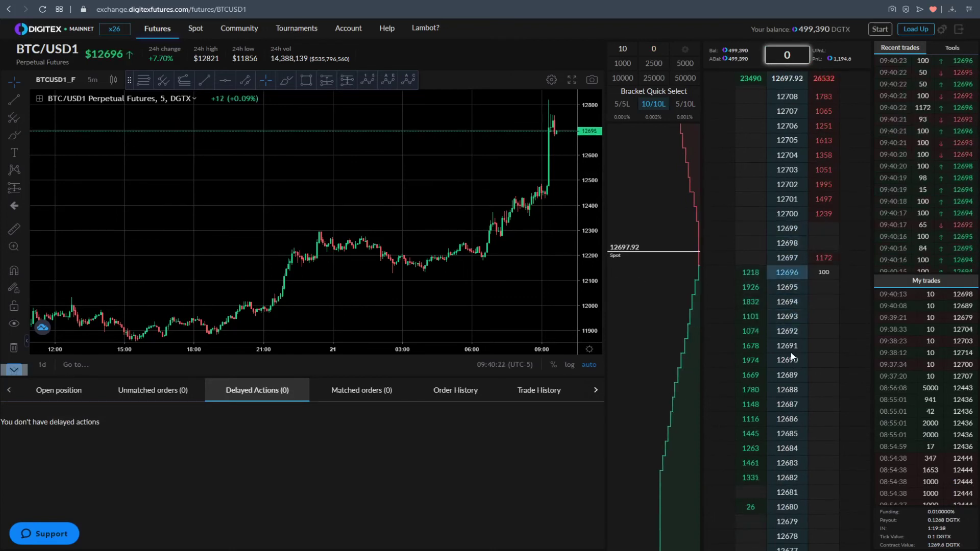
pyautogui.hotkey('alt', 'Up')
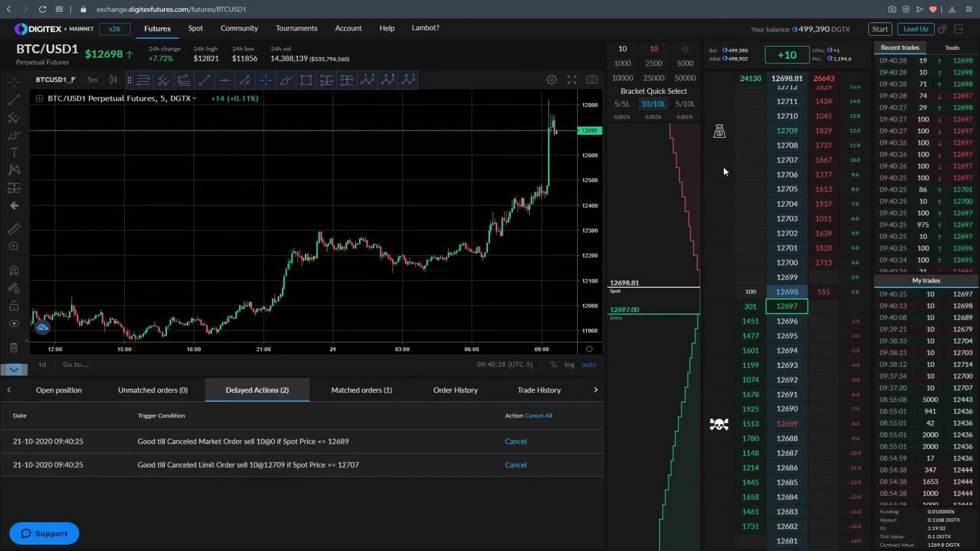
# Keep the 10/10L preset selected and close the open 10-contract long position at market.
pyautogui.scroll(-3, 724, 179)
pyautogui.click(658, 106)
pyautogui.scroll(4, 797, 414)
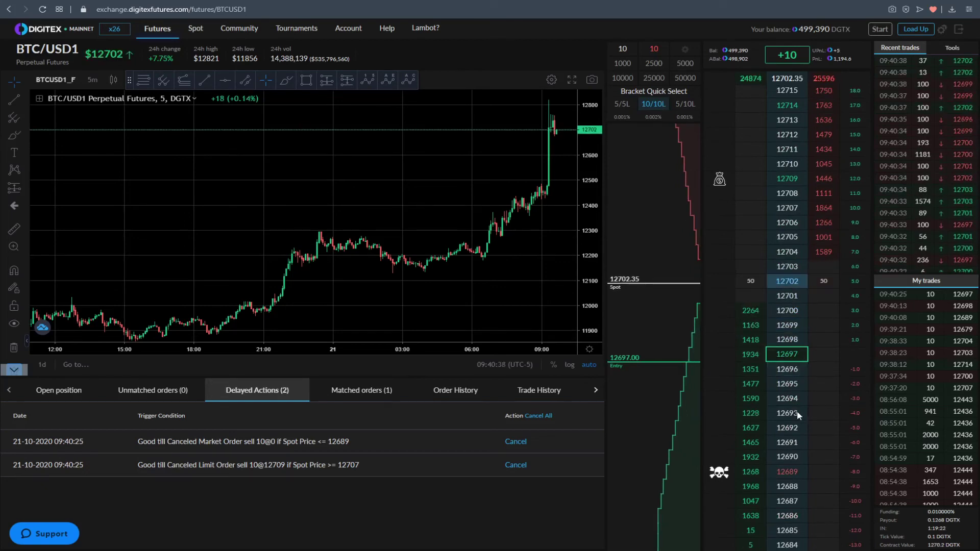
pyautogui.hotkey('alt', 'Down')
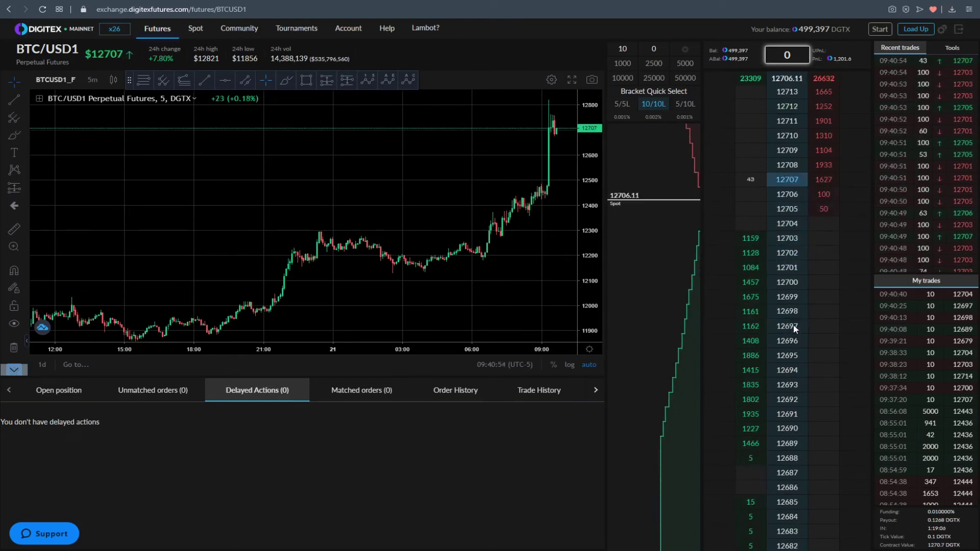
# Open and close a 10-contract long at market, and open another 10-contract long with the 10/10L bracket.
pyautogui.hotkey('alt', 'Up')
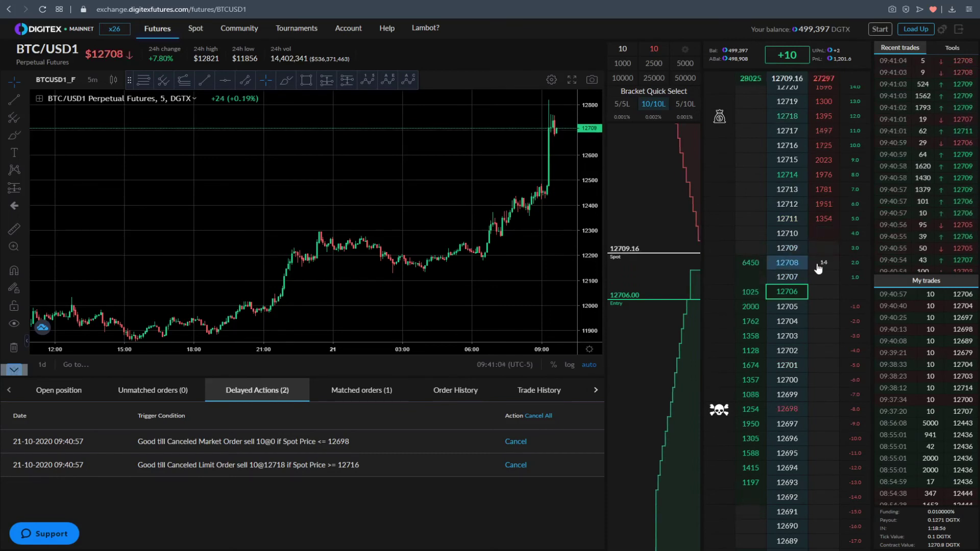
pyautogui.hotkey('alt', 'Down')
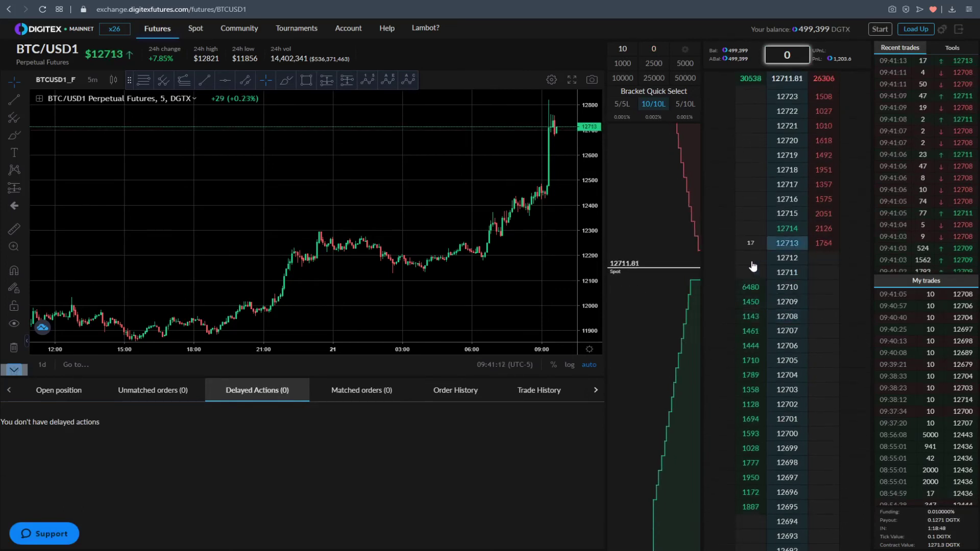
pyautogui.hotkey('alt', 'Up')
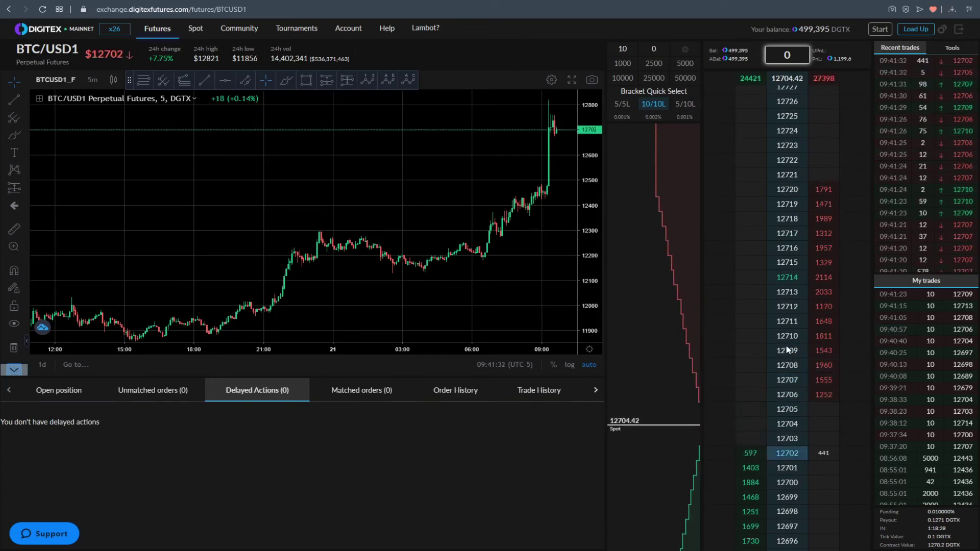
# Deselect the 10/10L bracket preset so that no bracket is active.
pyautogui.scroll(-2, 793, 319)
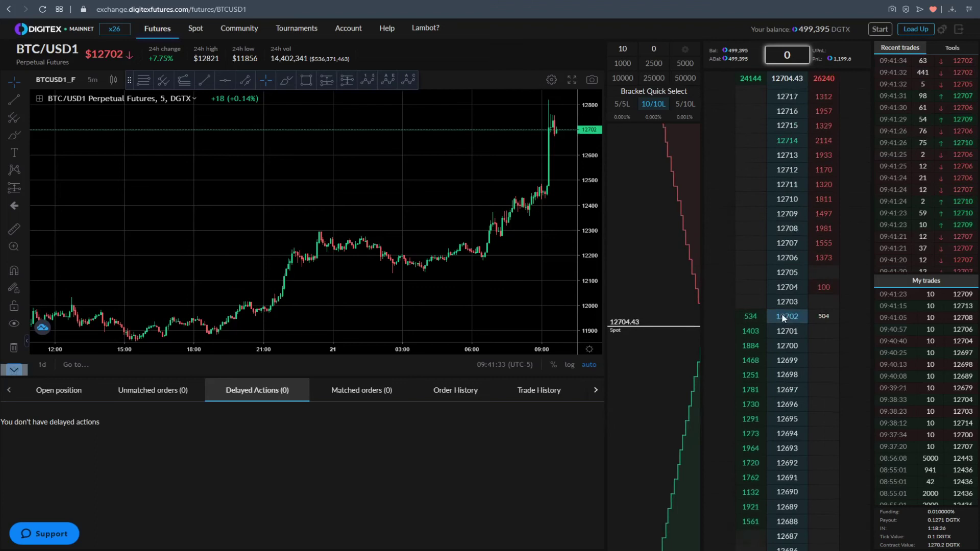
pyautogui.scroll(3, 783, 310)
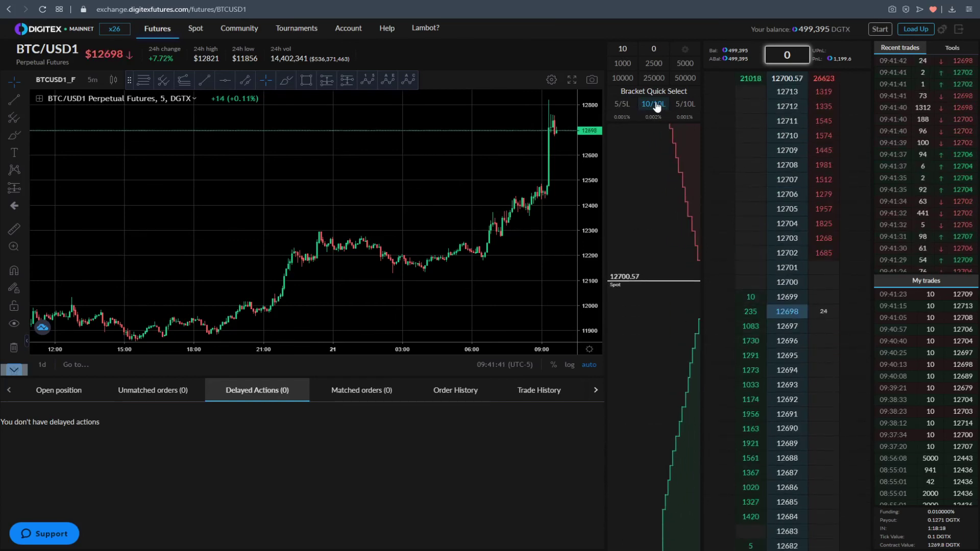
pyautogui.click(655, 104)
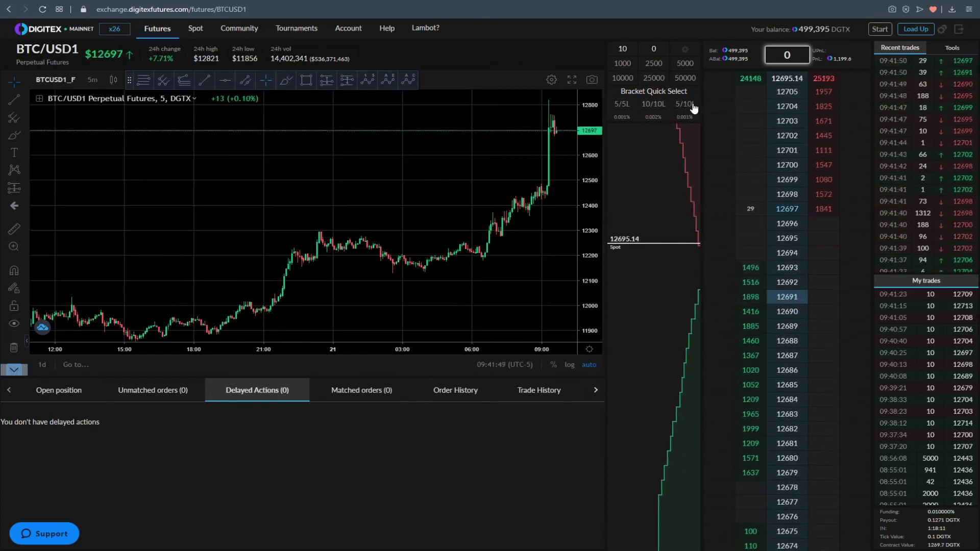
# Switch the order quantity to the 5000-contract preset and set it back to 10 contracts.
pyautogui.click(697, 68)
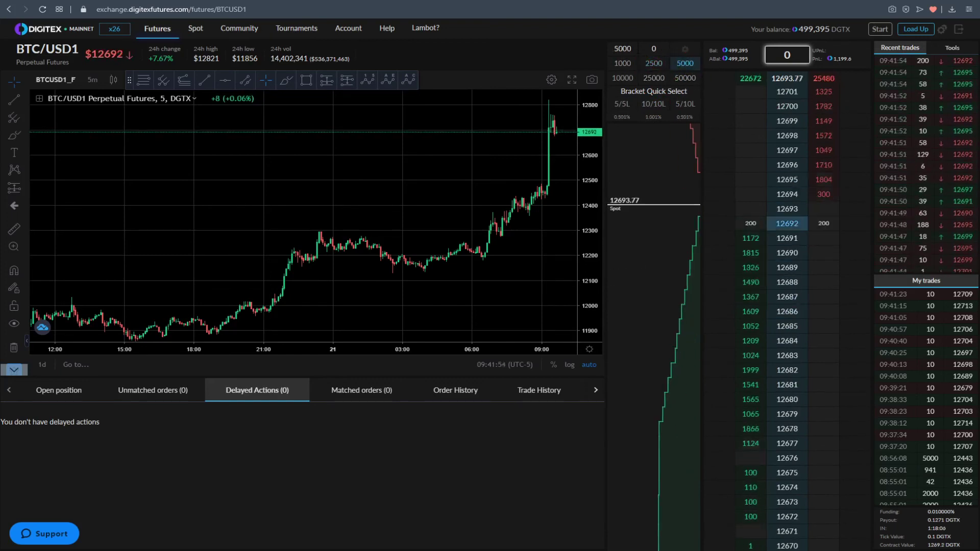
pyautogui.doubleClick(623, 49)
pyautogui.write('1')
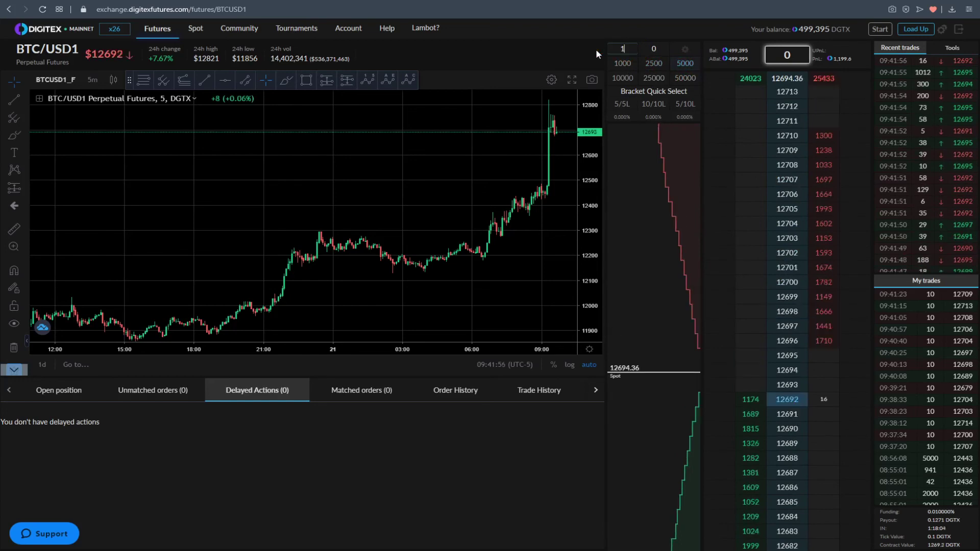
pyautogui.write('0')
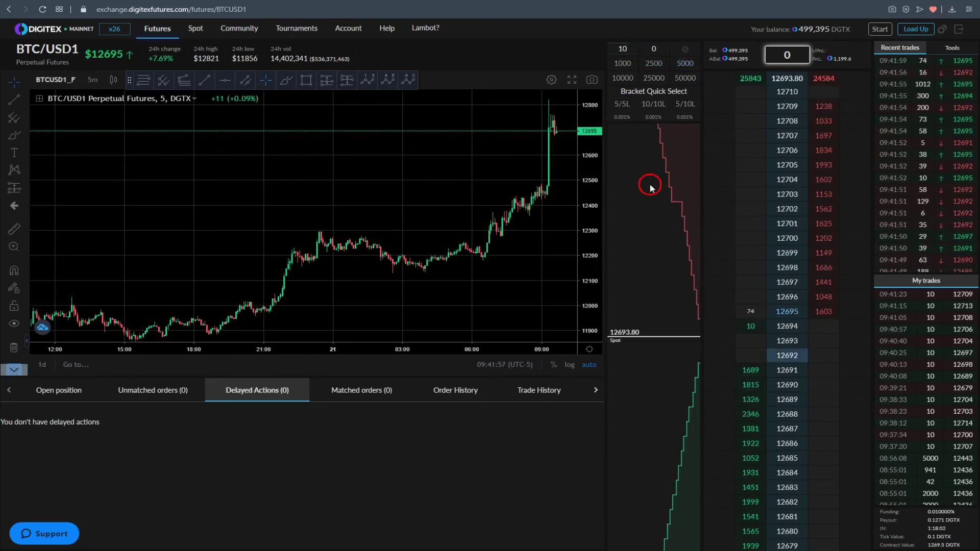
# Open and close a 10-contract long from the price ladder, and open and close a second 10-contract long at market.
pyautogui.click(773, 321)
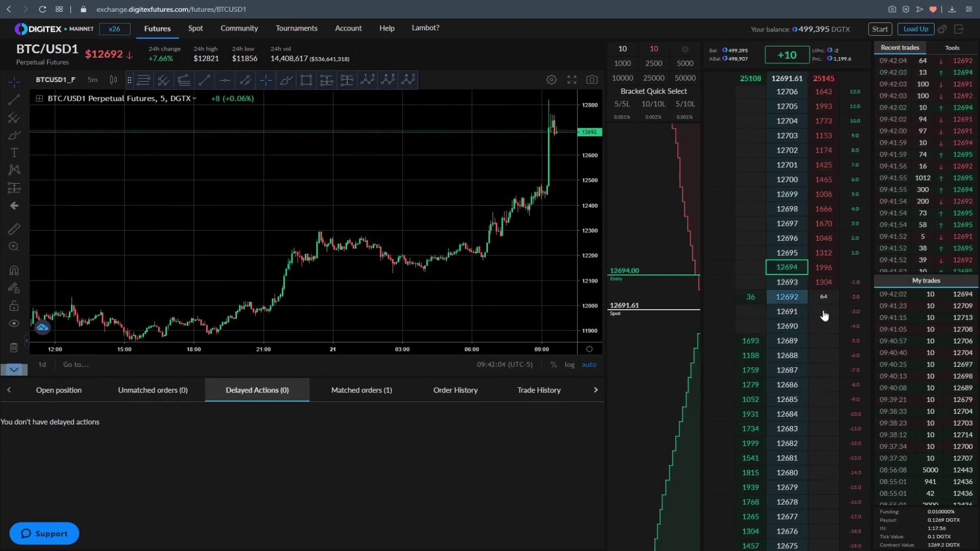
pyautogui.click(828, 339)
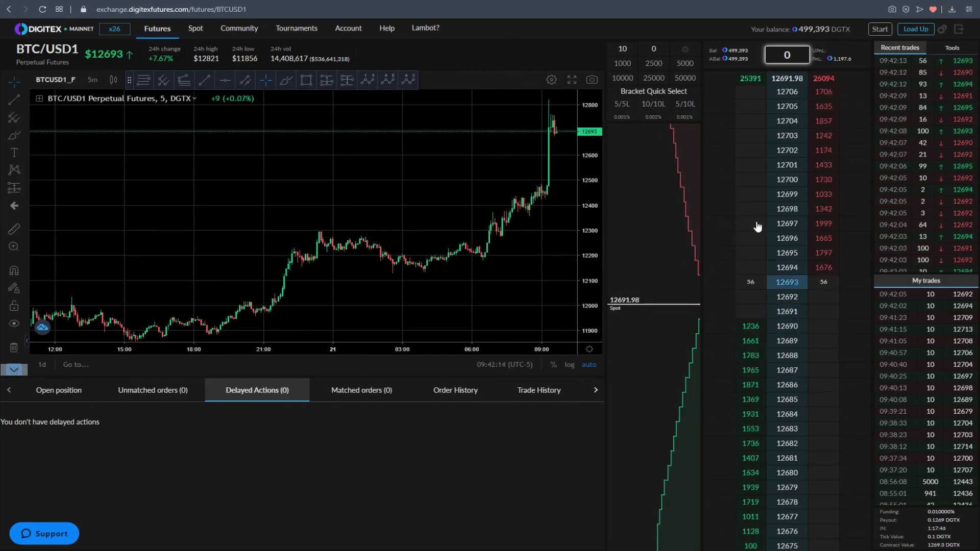
pyautogui.hotkey('alt', 'Up')
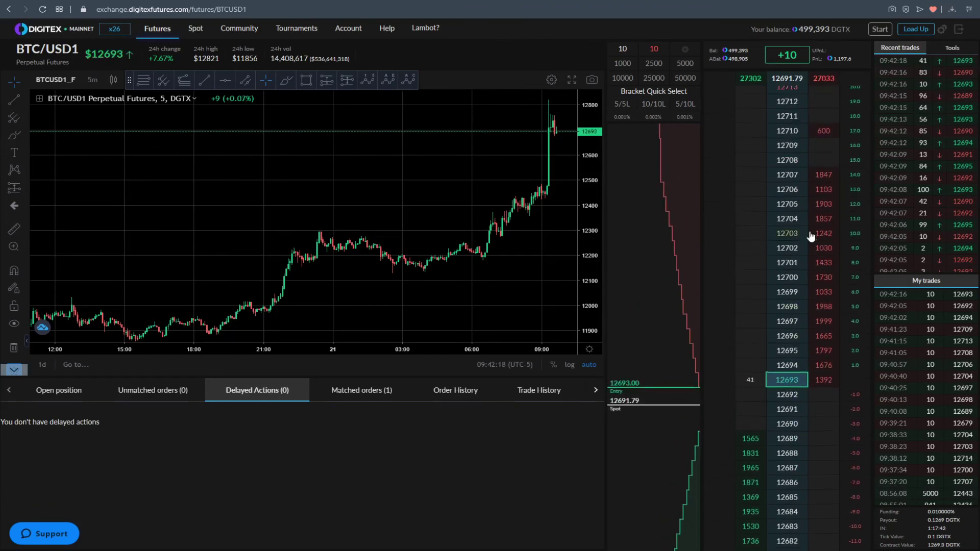
pyautogui.press('alt')
pyautogui.hotkey('alt', 'Down')
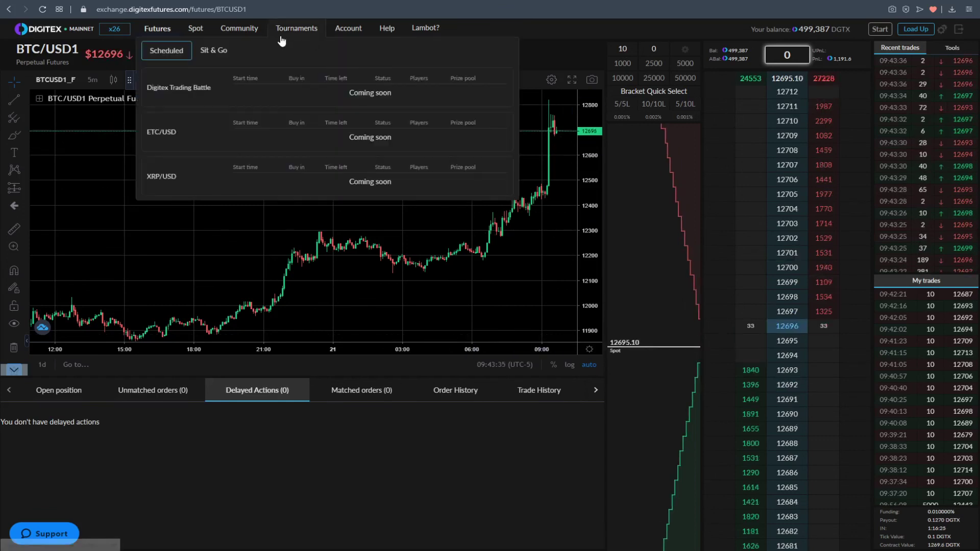
pyautogui.moveTo(240, 28)
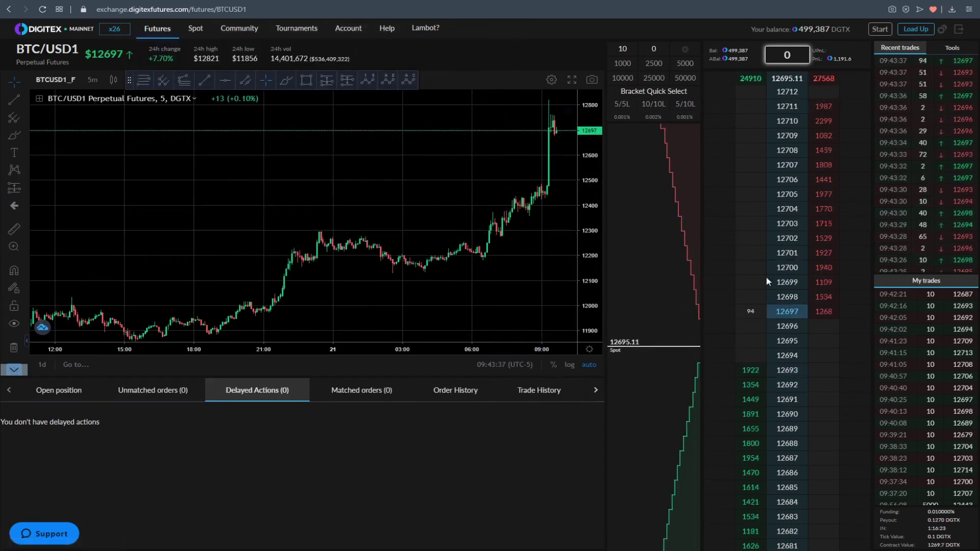